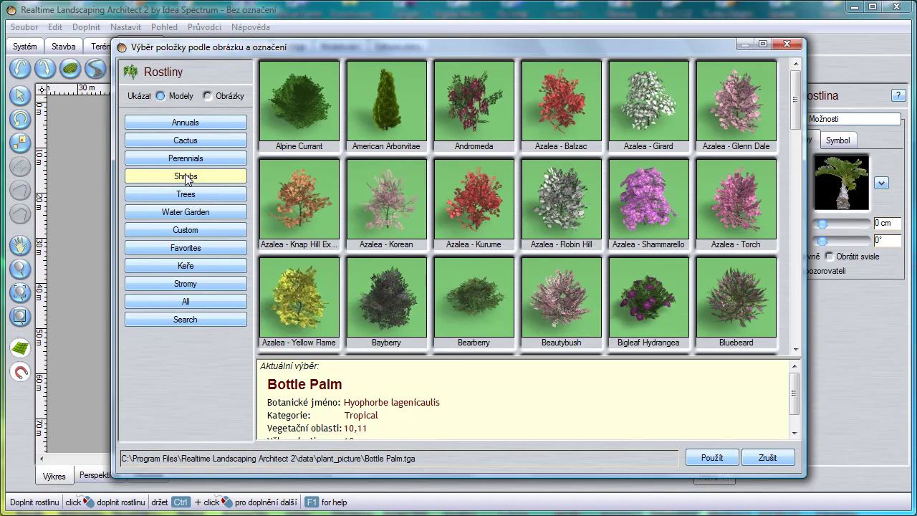
# Look through the plant models in the English-named Shrubs category to the end of the list.
pyautogui.click(795, 350)
pyautogui.click(794, 350)
pyautogui.moveTo(793, 346); pyautogui.dragTo(793, 347)
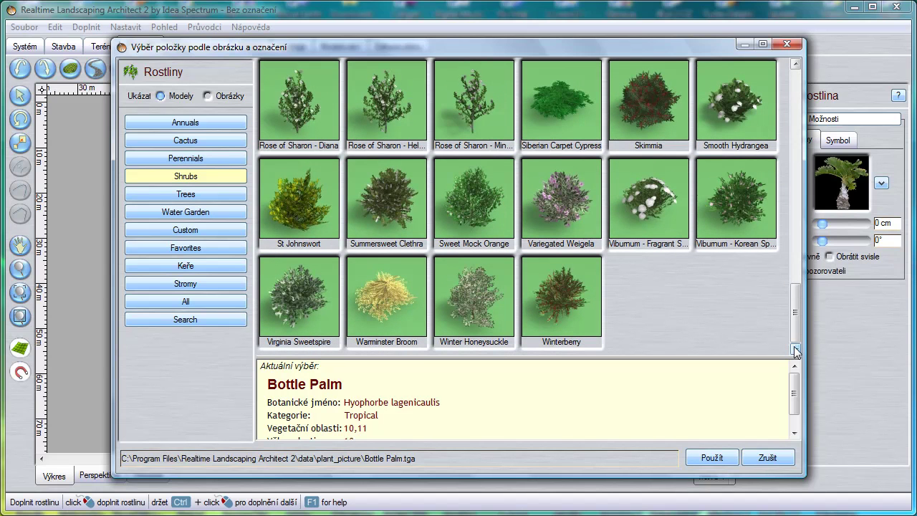
# Browse the Czech-named shrub models in the Keře category through to the end of the list.
pyautogui.click(207, 267)
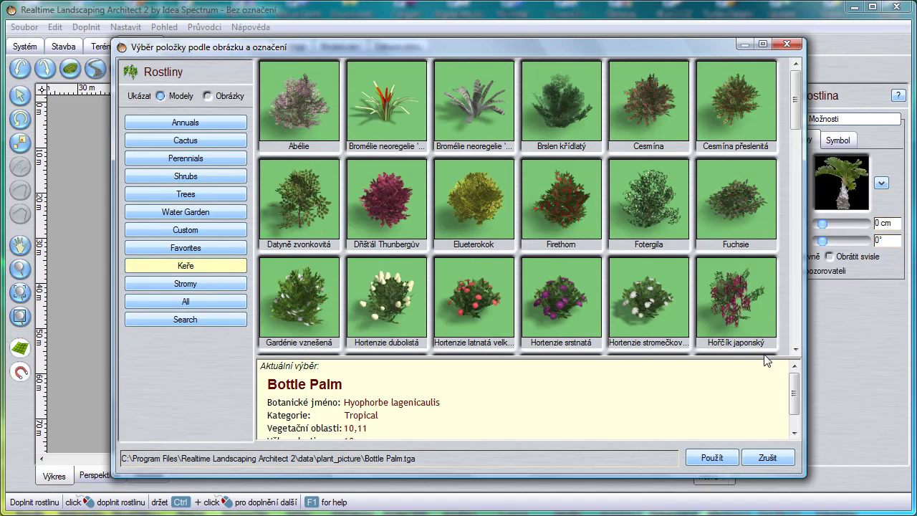
pyautogui.moveTo(793, 350); pyautogui.dragTo(793, 350)
pyautogui.click(793, 350)
pyautogui.click(793, 350)
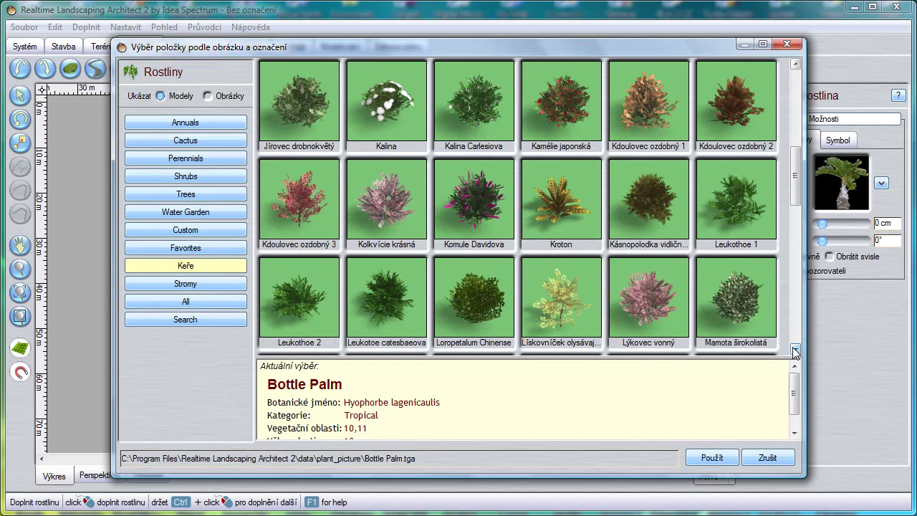
pyautogui.click(793, 350)
pyautogui.click(793, 349)
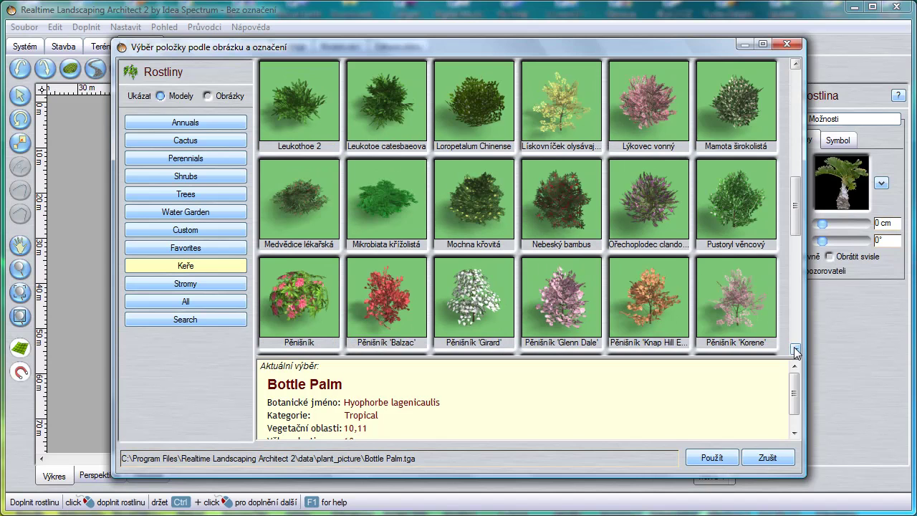
pyautogui.click(793, 349)
pyautogui.click(793, 350)
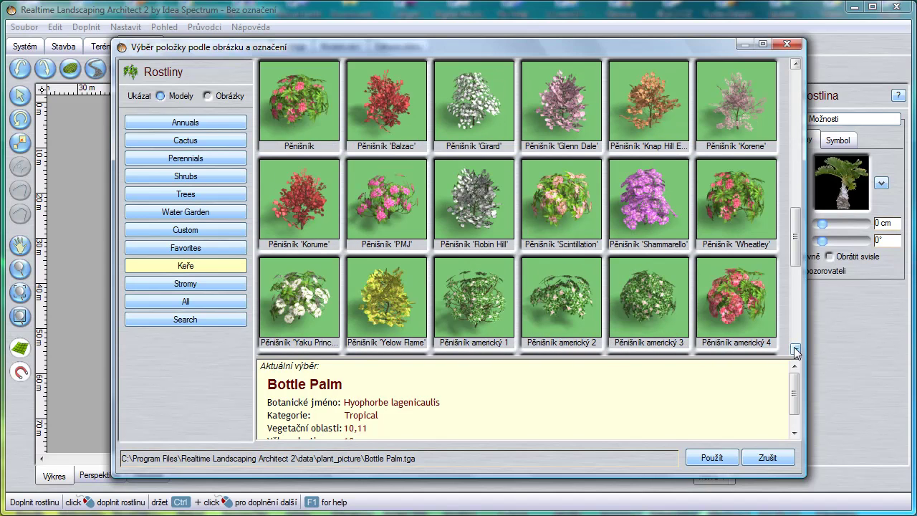
pyautogui.click(793, 350)
pyautogui.click(793, 350)
pyautogui.click(793, 349)
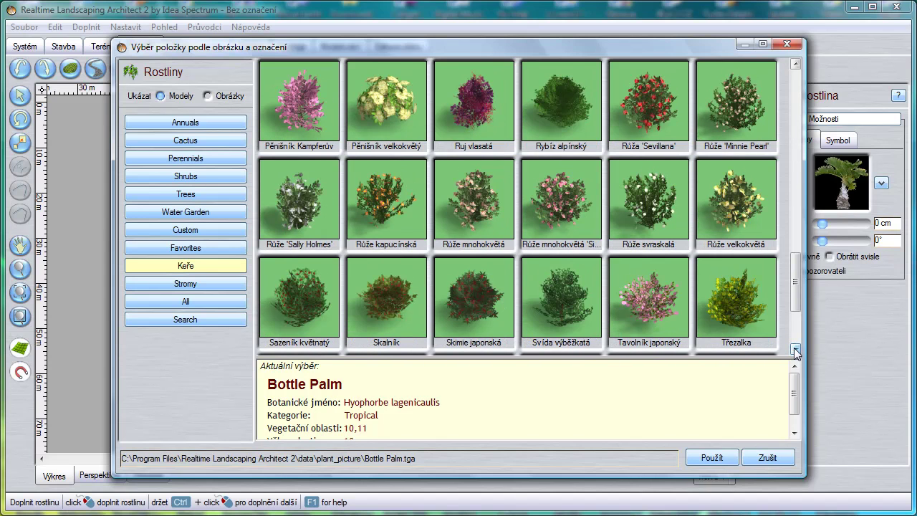
pyautogui.click(794, 349)
pyautogui.click(794, 349)
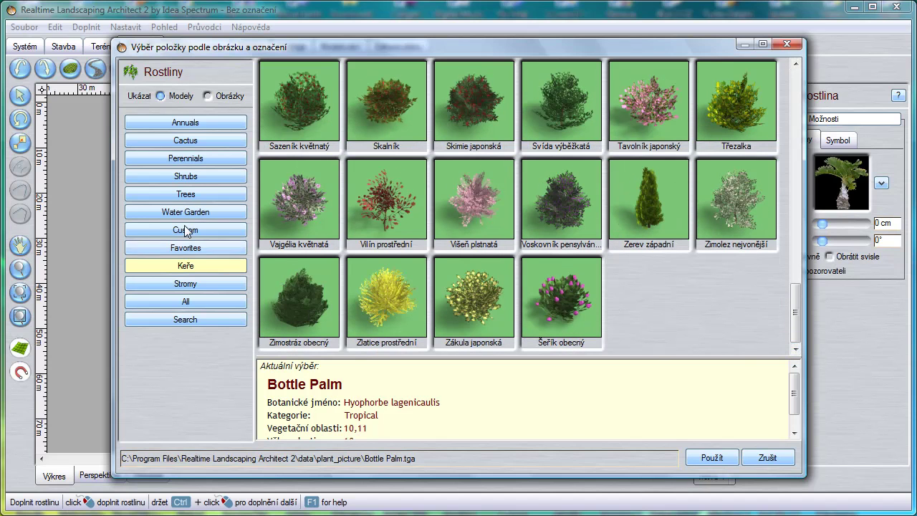
# Browse the English-named tree models in the Trees category through to the end of the list.
pyautogui.click(184, 192)
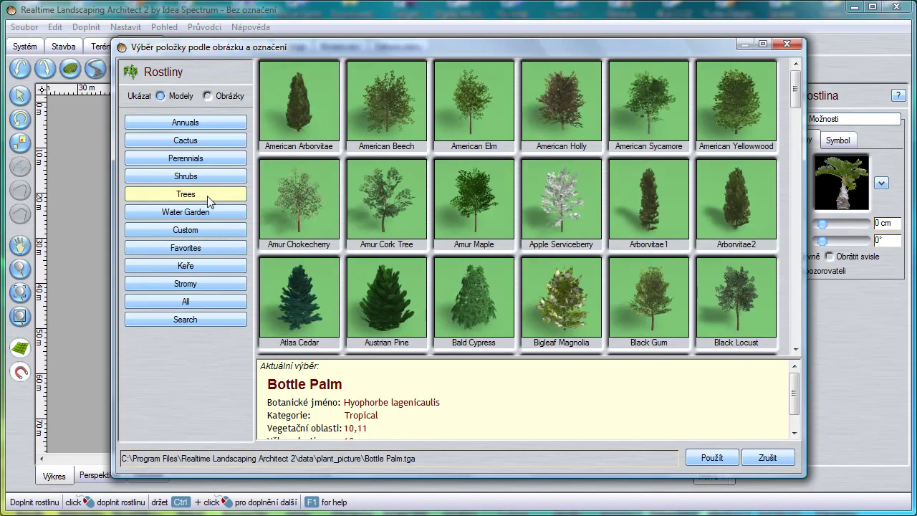
pyautogui.click(794, 349)
pyautogui.click(794, 349)
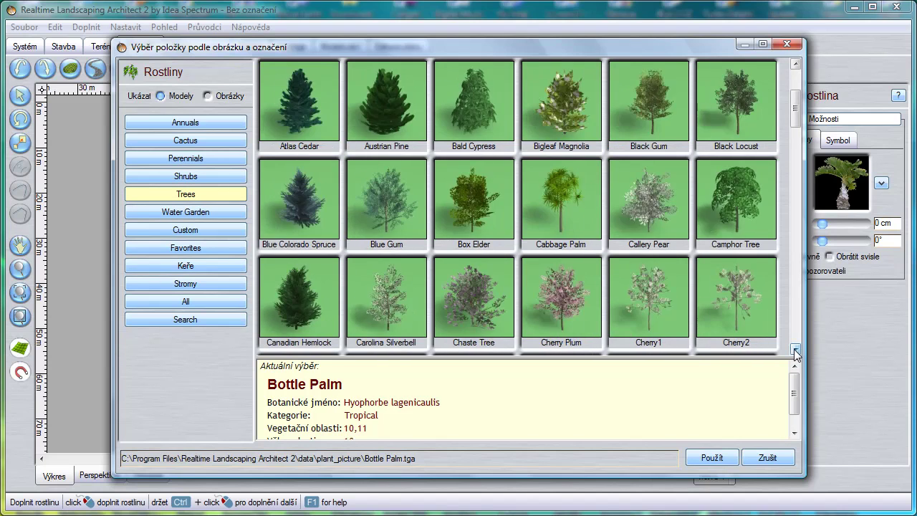
pyautogui.click(794, 349)
pyautogui.click(794, 349)
pyautogui.click(793, 349)
pyautogui.click(794, 348)
pyautogui.click(793, 349)
pyautogui.click(794, 349)
pyautogui.click(794, 349)
pyautogui.click(794, 349)
pyautogui.click(794, 349)
pyautogui.click(793, 349)
pyautogui.click(794, 348)
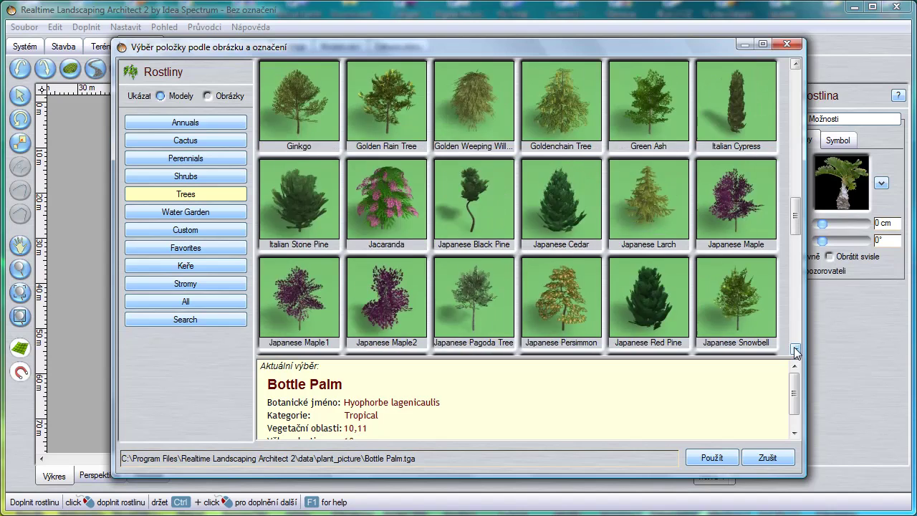
pyautogui.click(794, 349)
pyautogui.click(794, 349)
pyautogui.click(794, 349)
pyautogui.click(794, 349)
pyautogui.click(793, 349)
pyautogui.click(794, 349)
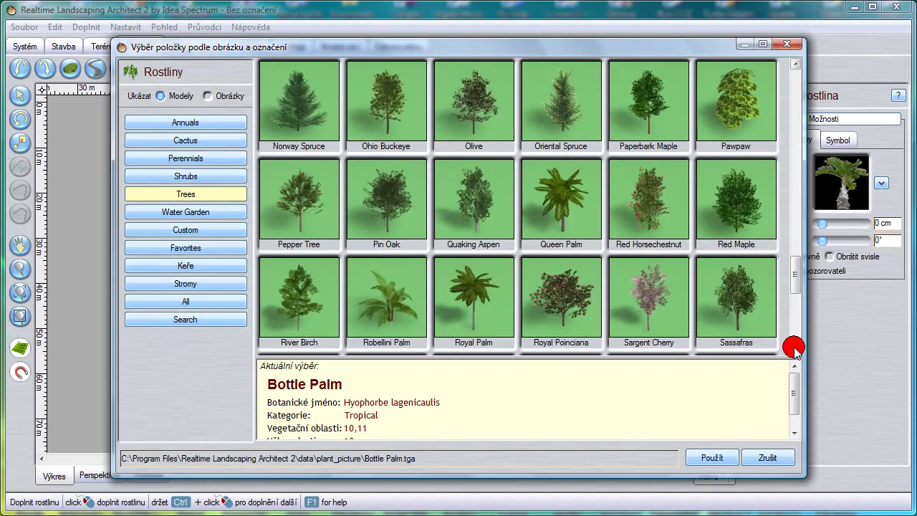
pyautogui.click(794, 348)
pyautogui.click(794, 349)
pyautogui.click(794, 349)
pyautogui.click(794, 348)
pyautogui.click(794, 349)
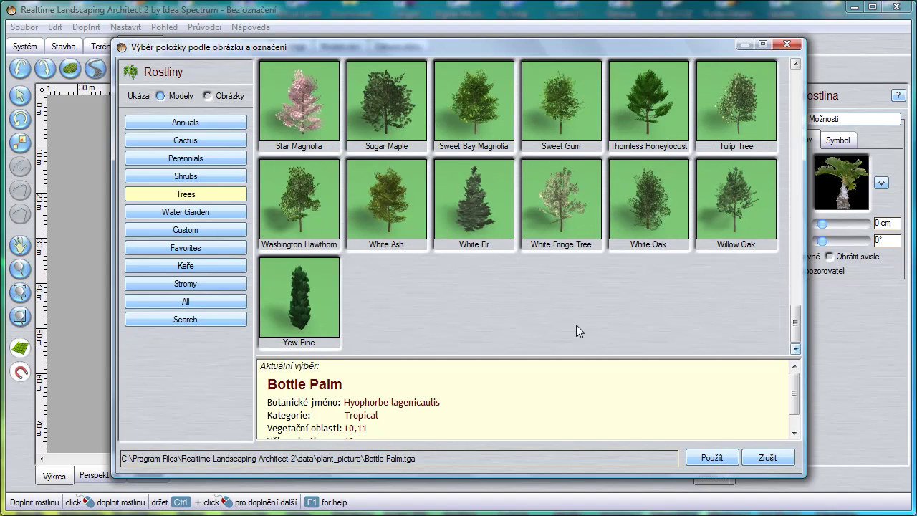
# Browse the Czech-named tree models in the Stromy category through to the end of the list.
pyautogui.click(217, 285)
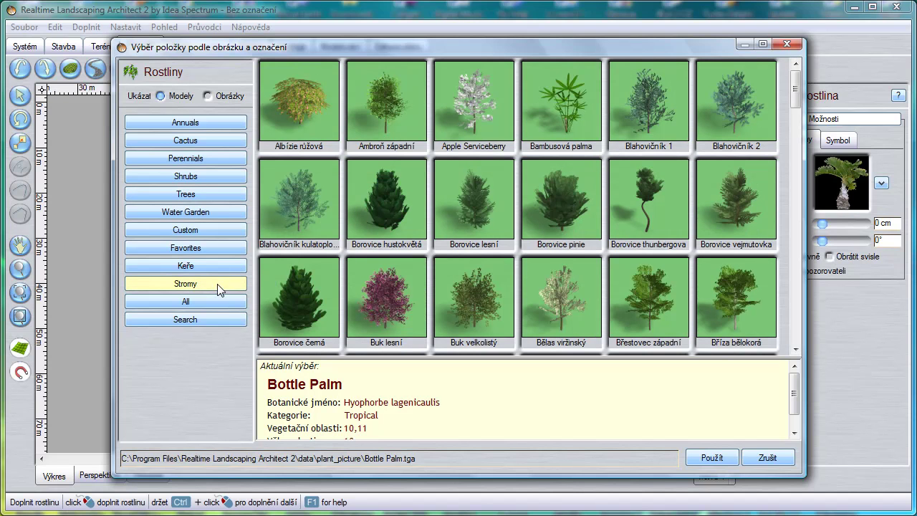
pyautogui.click(795, 351)
pyautogui.click(795, 351)
pyautogui.click(796, 350)
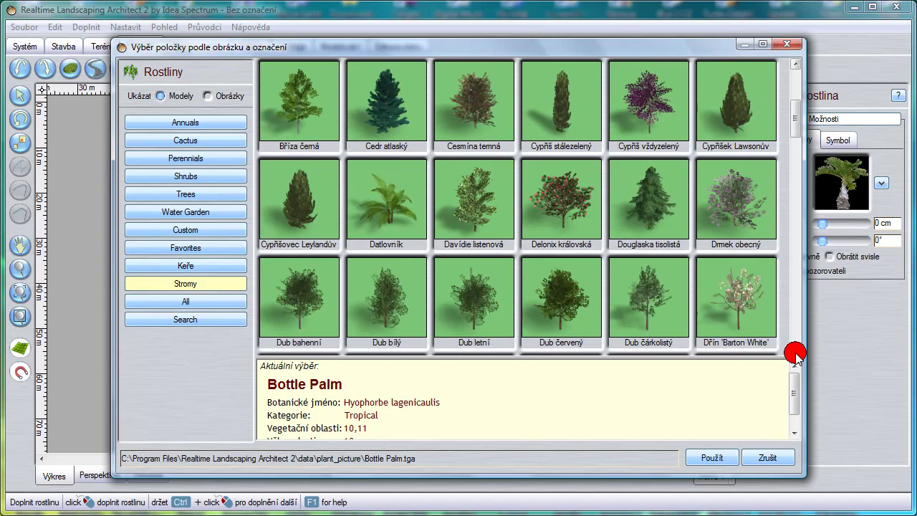
pyautogui.click(796, 349)
pyautogui.click(795, 350)
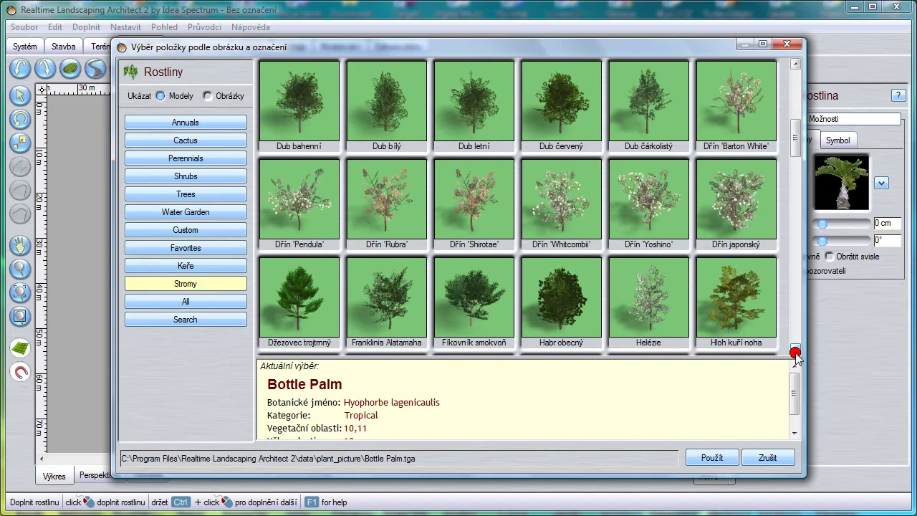
pyautogui.click(794, 350)
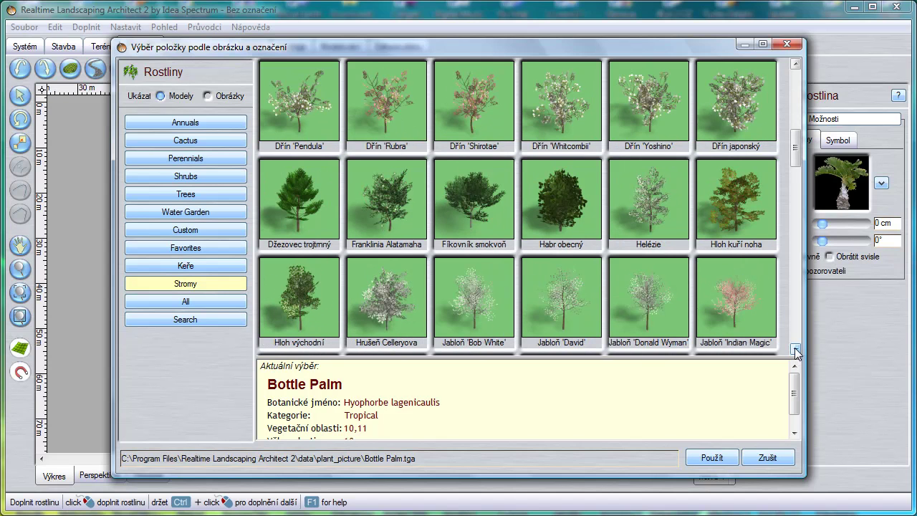
pyautogui.click(794, 348)
pyautogui.click(794, 349)
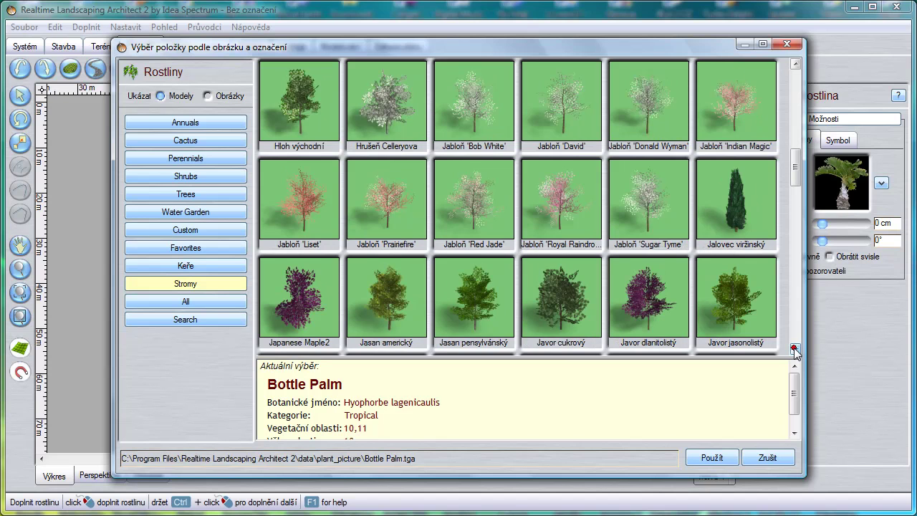
pyautogui.click(794, 349)
pyautogui.click(795, 349)
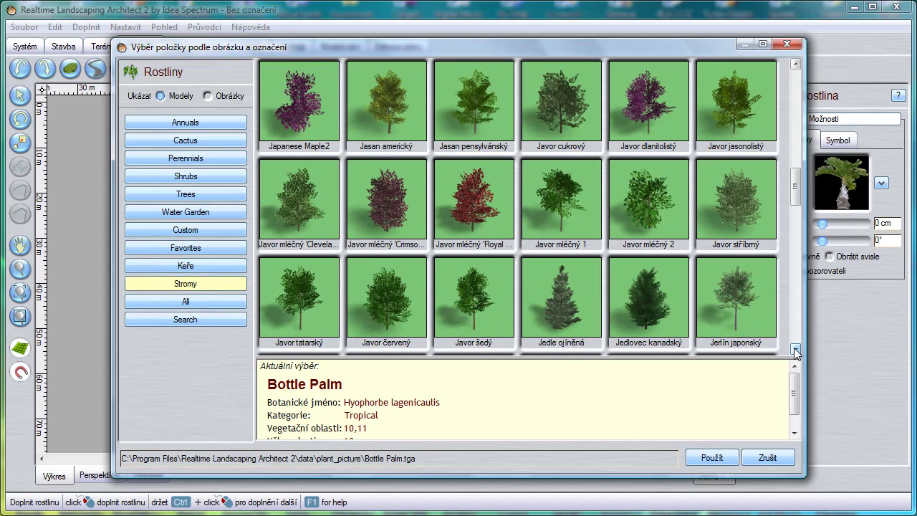
pyautogui.click(794, 348)
pyautogui.click(794, 349)
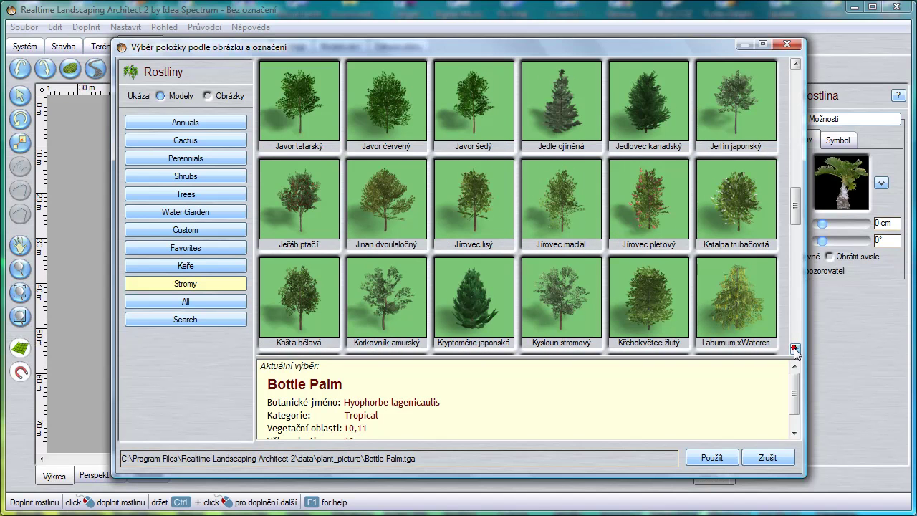
pyautogui.click(794, 349)
pyautogui.click(795, 349)
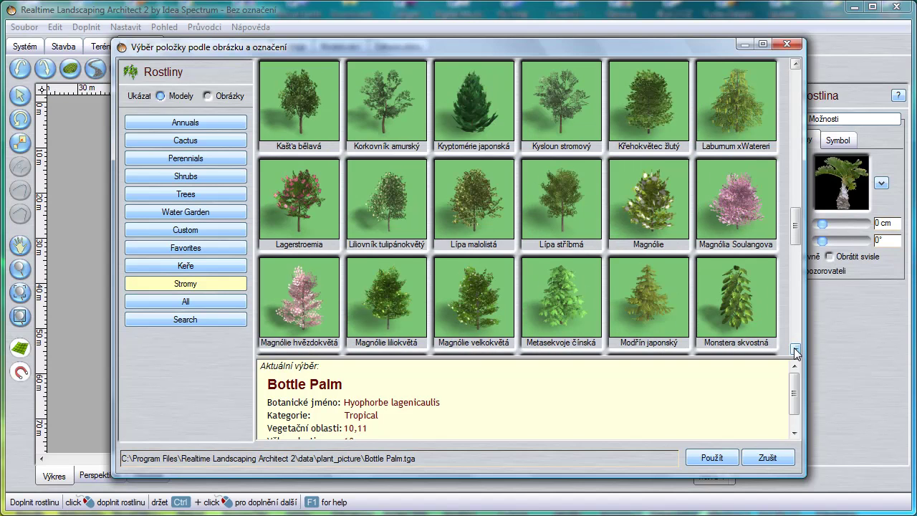
pyautogui.click(794, 349)
pyautogui.click(795, 348)
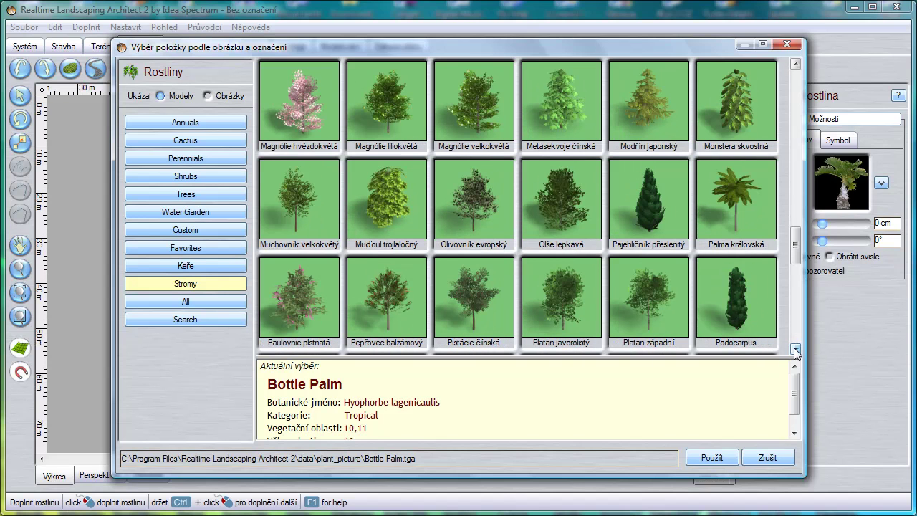
pyautogui.click(794, 349)
pyautogui.click(794, 349)
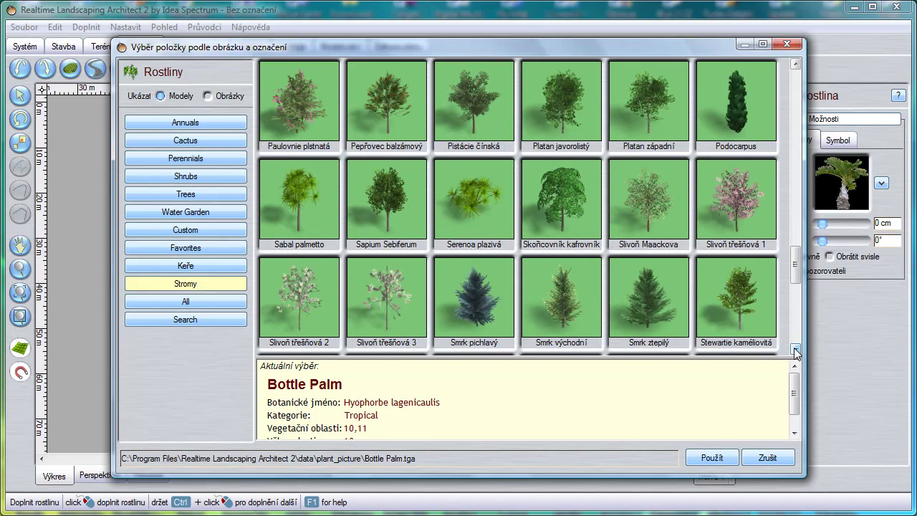
pyautogui.click(795, 349)
pyautogui.click(795, 349)
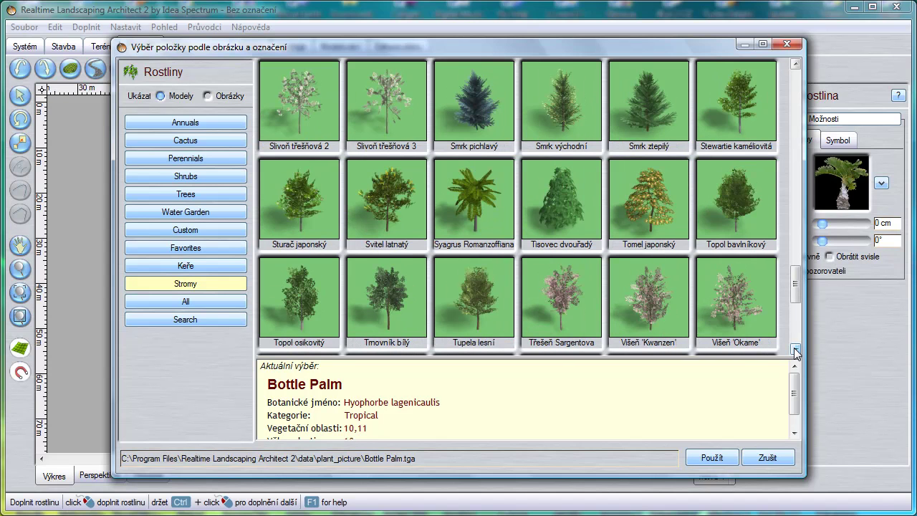
pyautogui.click(794, 349)
pyautogui.click(794, 349)
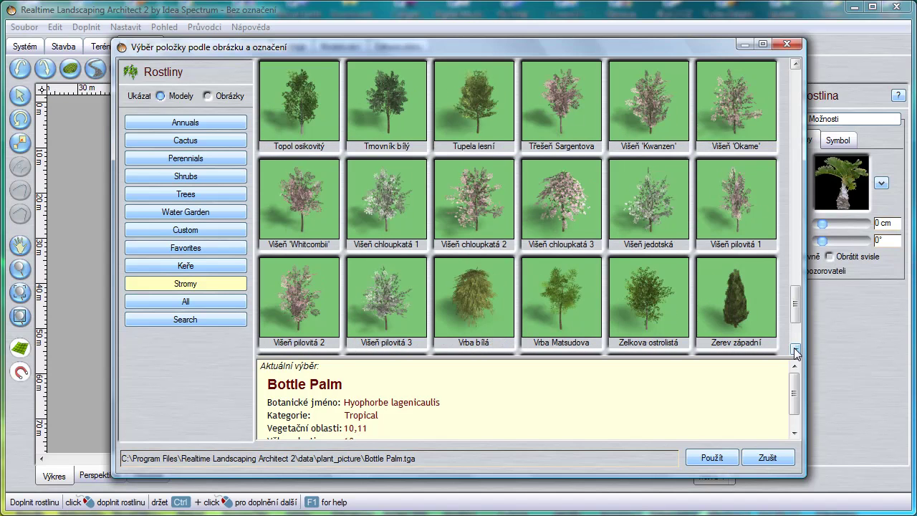
pyautogui.click(794, 349)
pyautogui.click(794, 348)
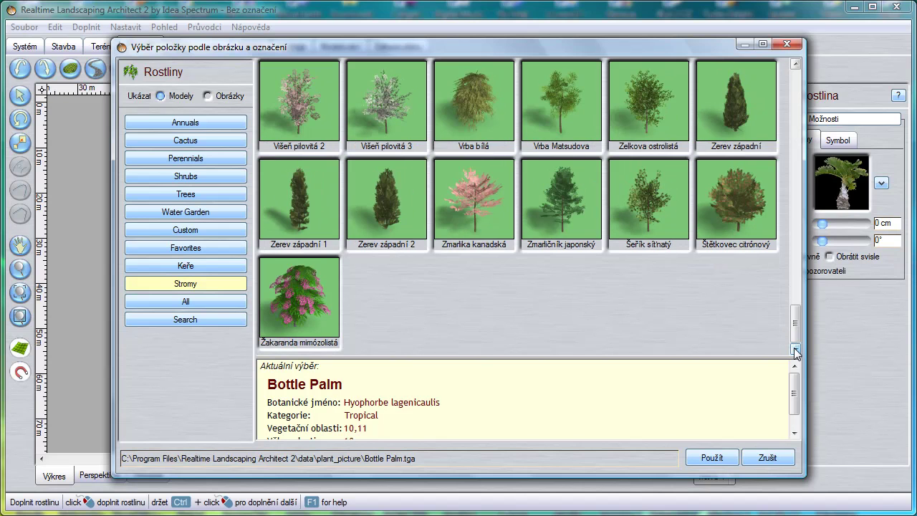
# View the plant details of Serenoa plazivá, Slivoň třešňová 3 and 2, Smrk pichlavý, Smrk východní and Smrk ztepilý in the Stromy category.
pyautogui.moveTo(795, 64); pyautogui.dragTo(795, 64)
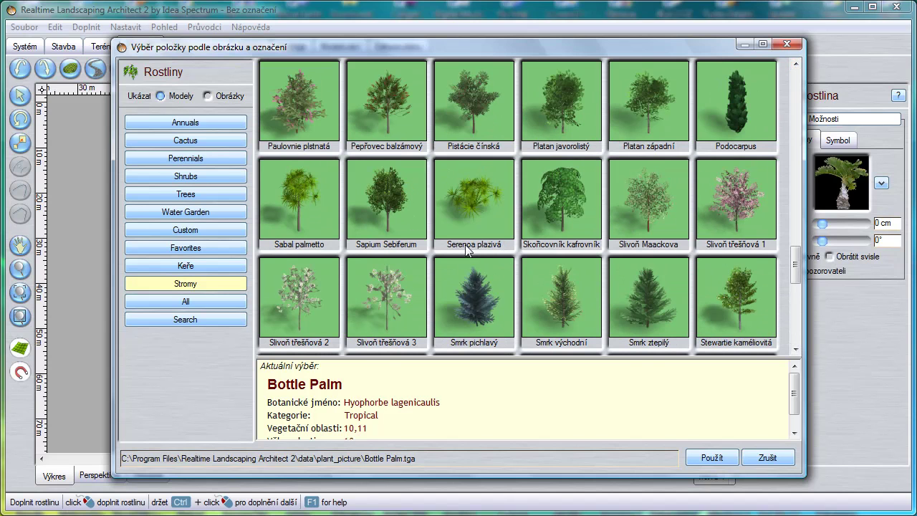
pyautogui.click(470, 204)
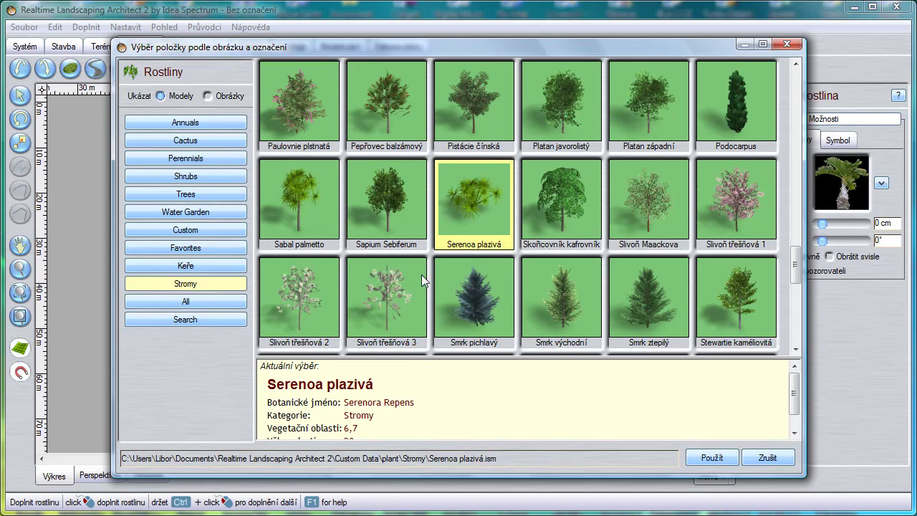
pyautogui.click(394, 295)
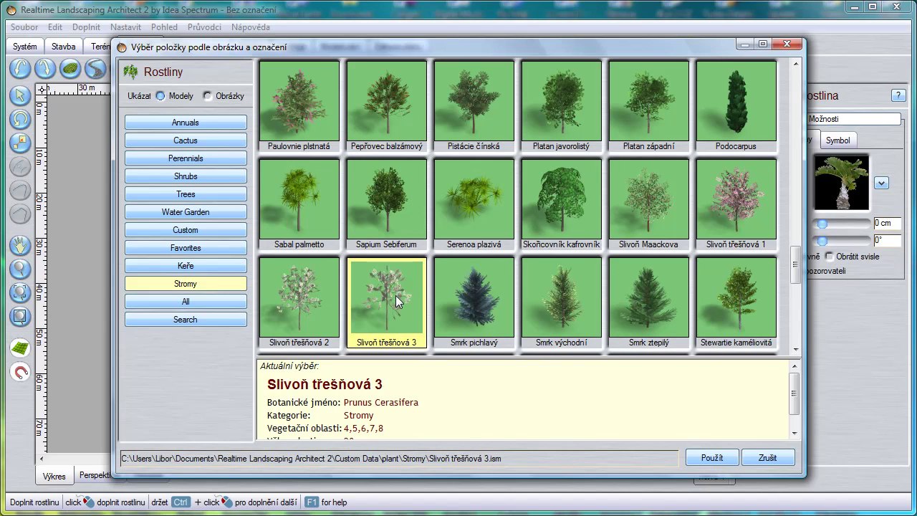
pyautogui.click(290, 305)
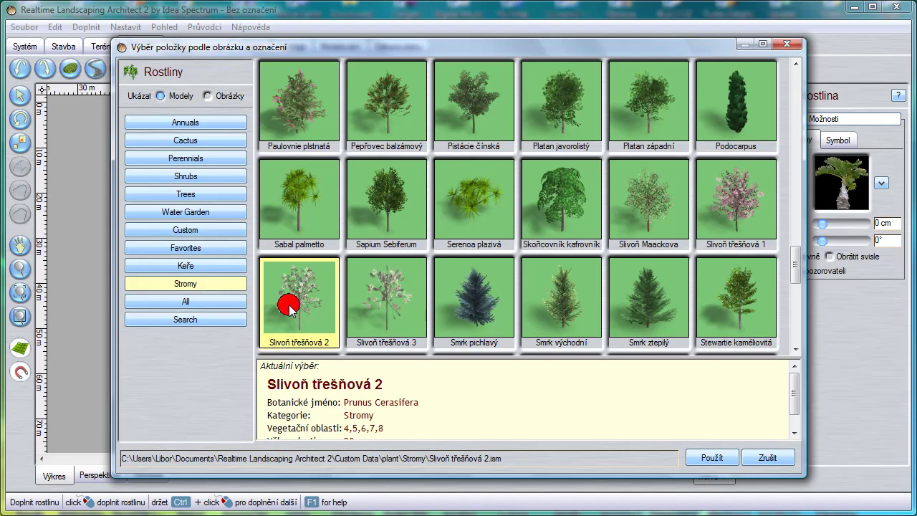
pyautogui.click(471, 303)
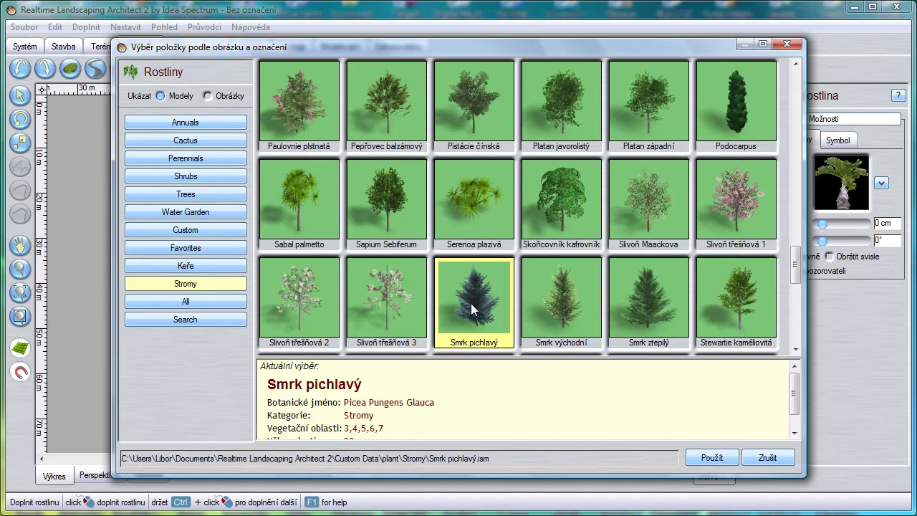
pyautogui.click(556, 308)
pyautogui.click(637, 300)
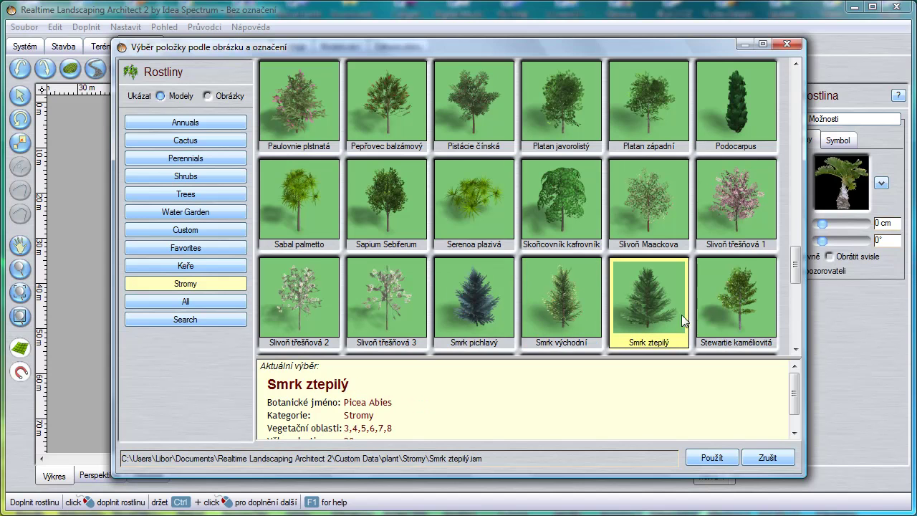
# View the plant details of the apple trees Jabloň 'Bob White', 'David' and 'Donald Wyman' in the Stromy category.
pyautogui.click(795, 349)
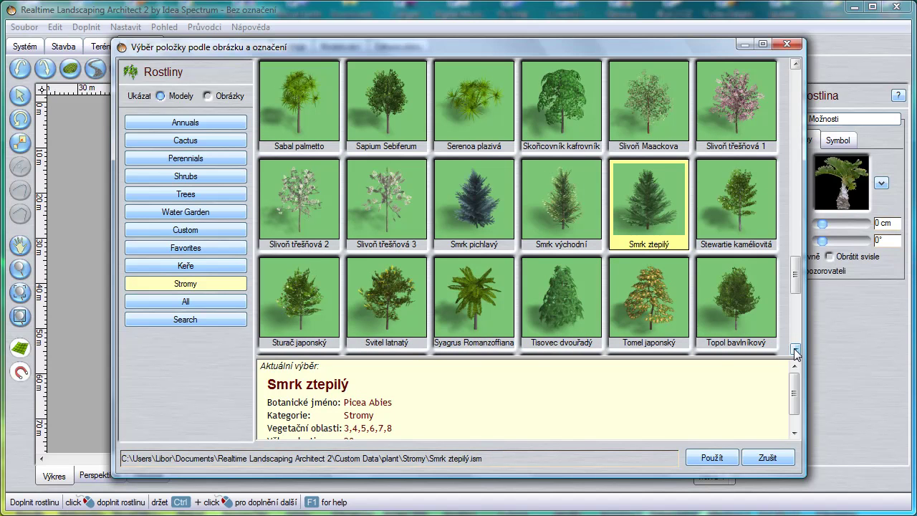
pyautogui.moveTo(795, 286); pyautogui.dragTo(780, 174)
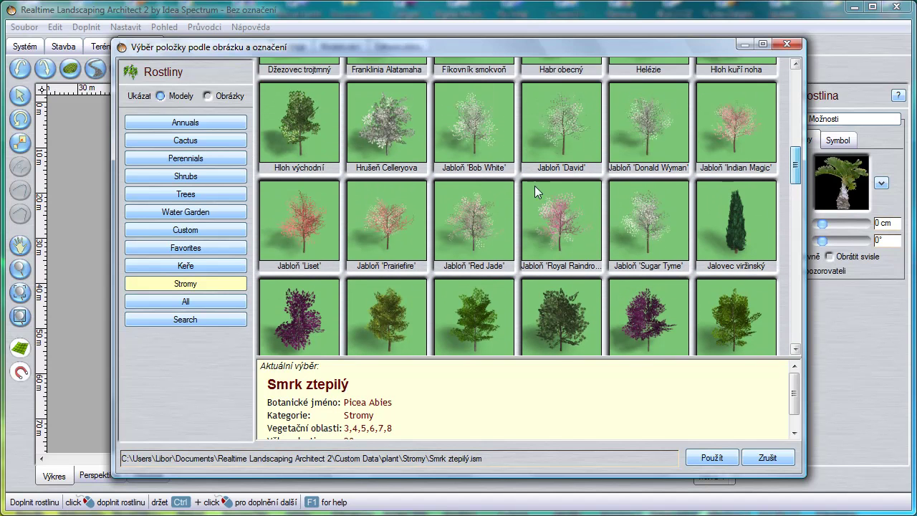
pyautogui.click(471, 134)
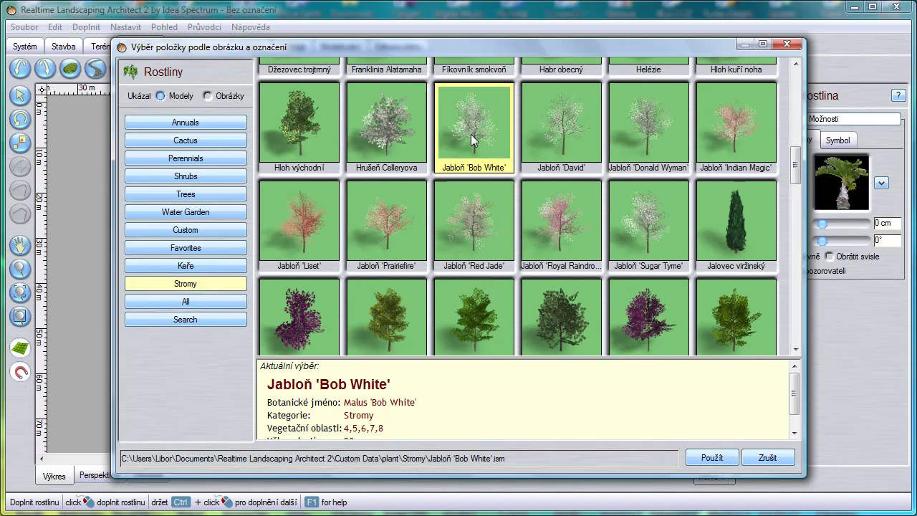
pyautogui.click(554, 142)
pyautogui.click(634, 135)
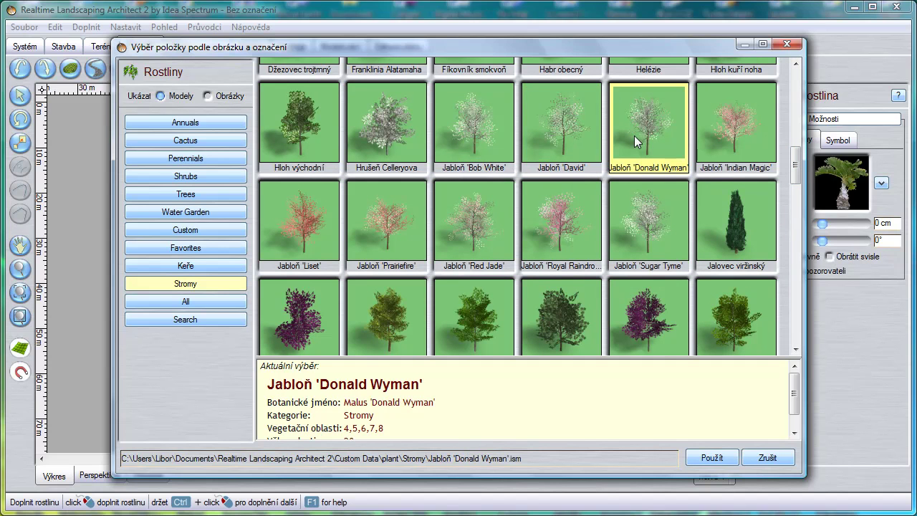
# View the plant details of Dub bahenní, bílý, letní, červený and čárkolistý, and browse the Stromy category back to its start.
pyautogui.moveTo(792, 170); pyautogui.dragTo(781, 140)
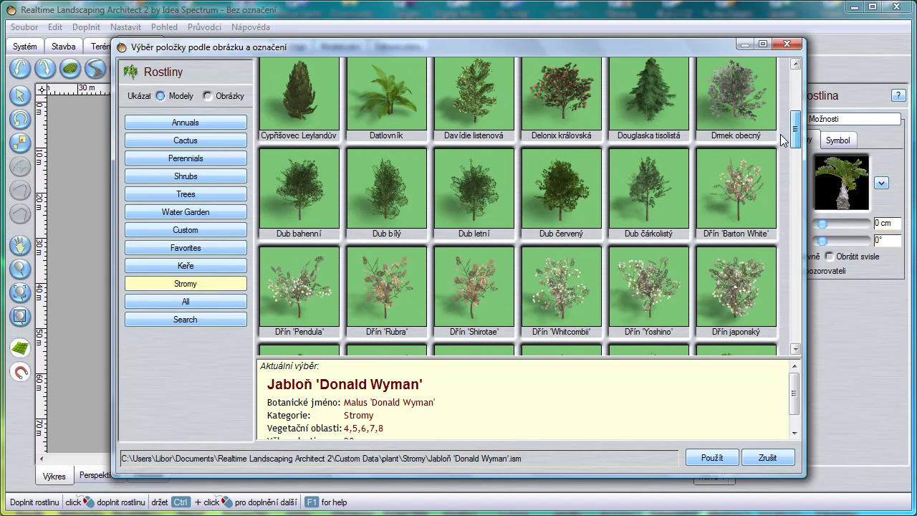
pyautogui.click(301, 189)
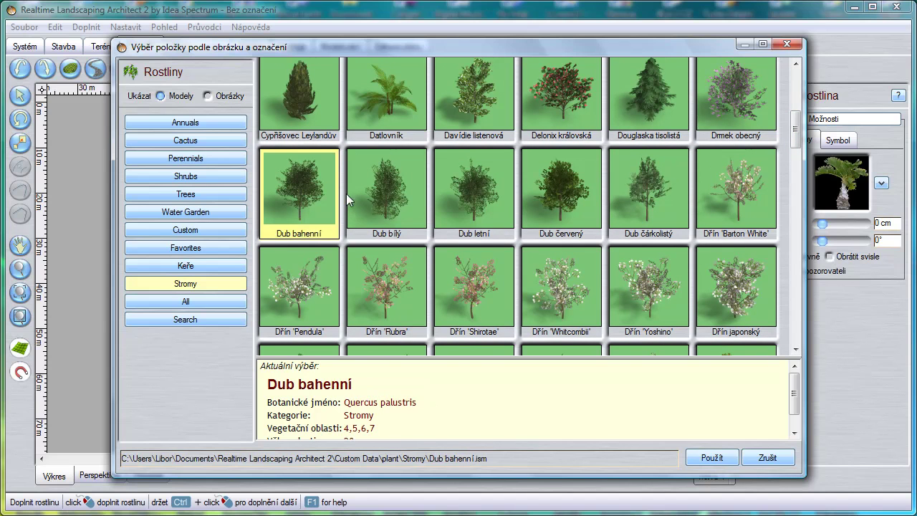
pyautogui.click(386, 203)
pyautogui.click(472, 199)
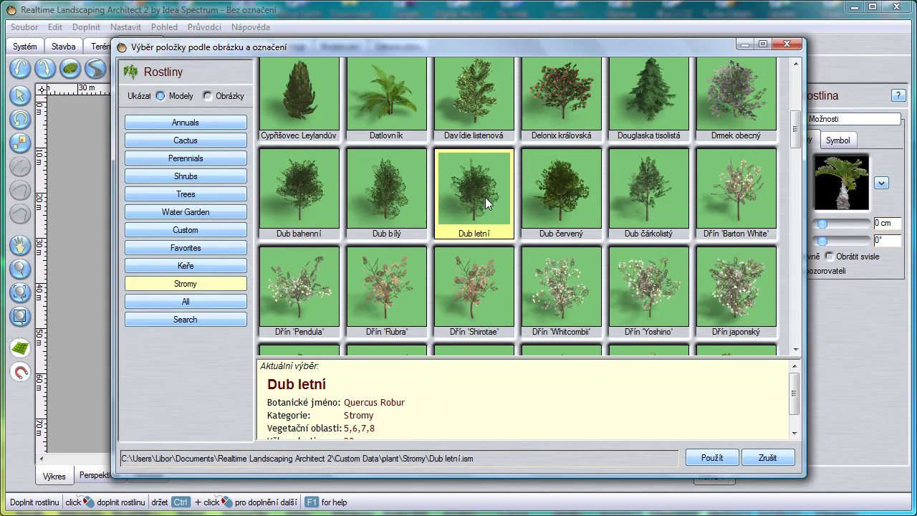
pyautogui.click(571, 193)
pyautogui.click(639, 184)
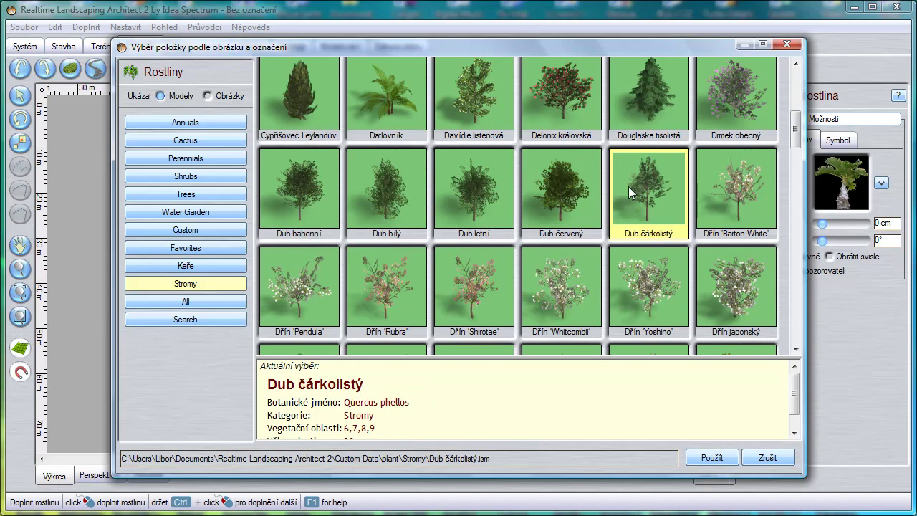
pyautogui.moveTo(795, 136); pyautogui.dragTo(795, 108)
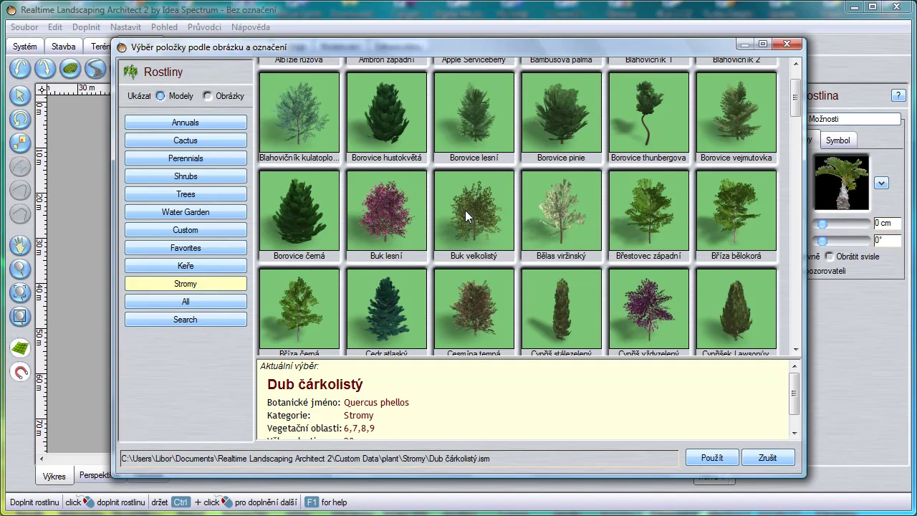
pyautogui.moveTo(795, 105); pyautogui.dragTo(794, 93)
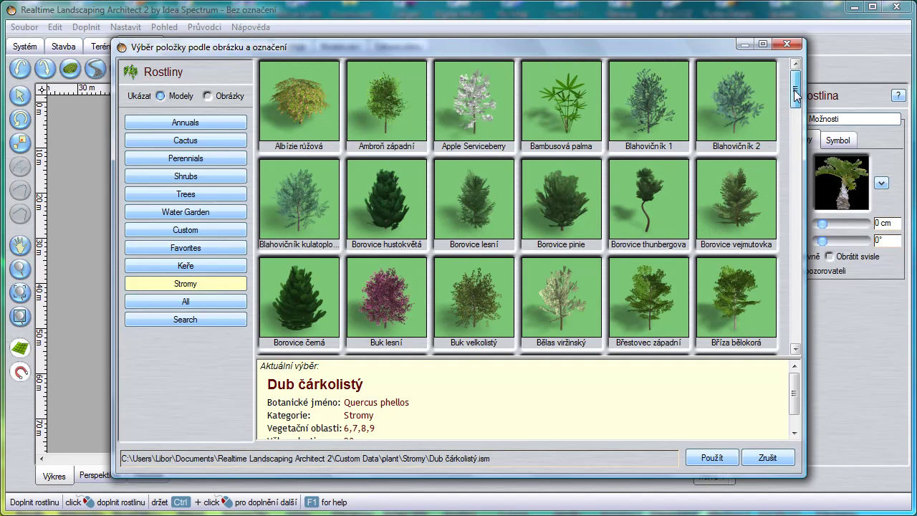
# Close the plant selection and Realtime Landscaping Architect 2, and launch the plant library editor from the desktop.
pyautogui.click(785, 45)
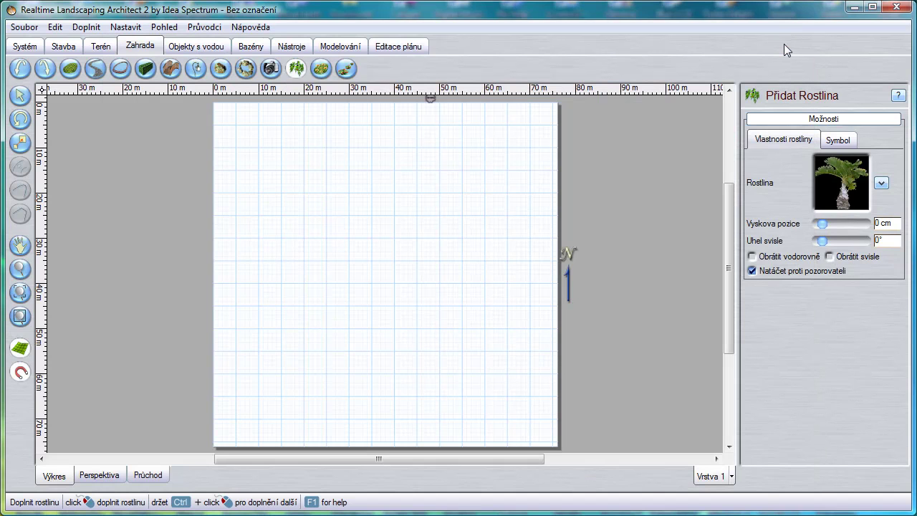
pyautogui.click(897, 7)
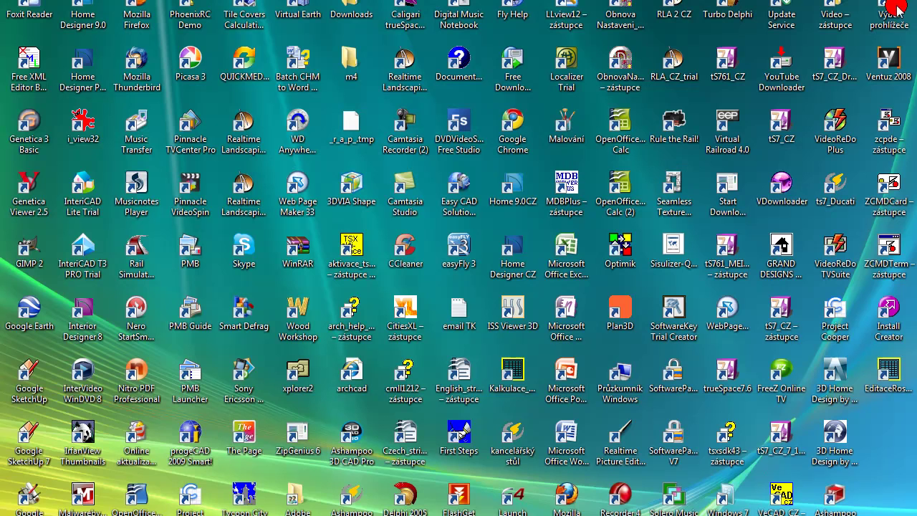
pyautogui.doubleClick(888, 372)
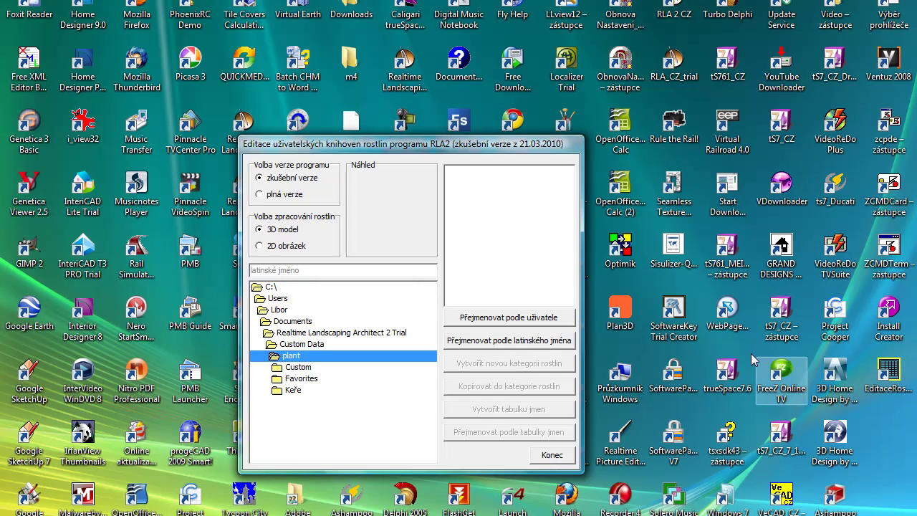
# Switch the plant library editor to the full program version (plná verze) and open the Keře folder.
pyautogui.click(262, 194)
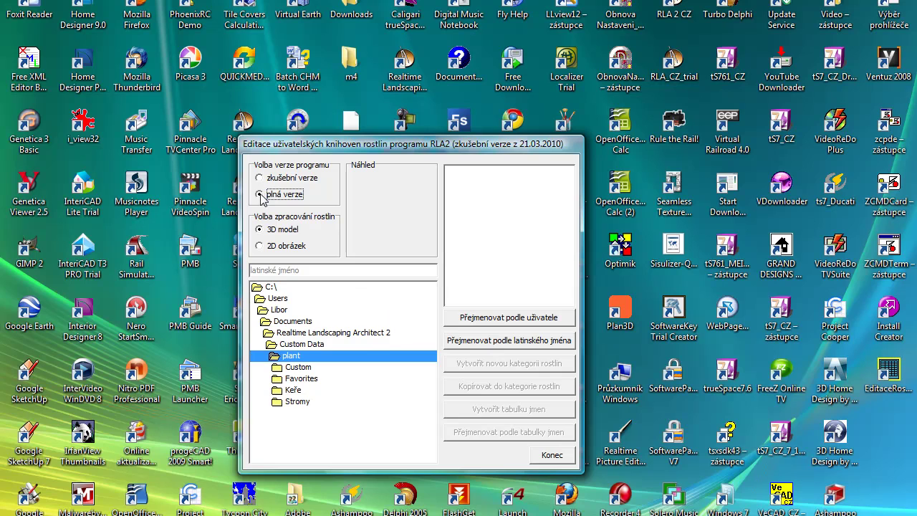
pyautogui.click(279, 393)
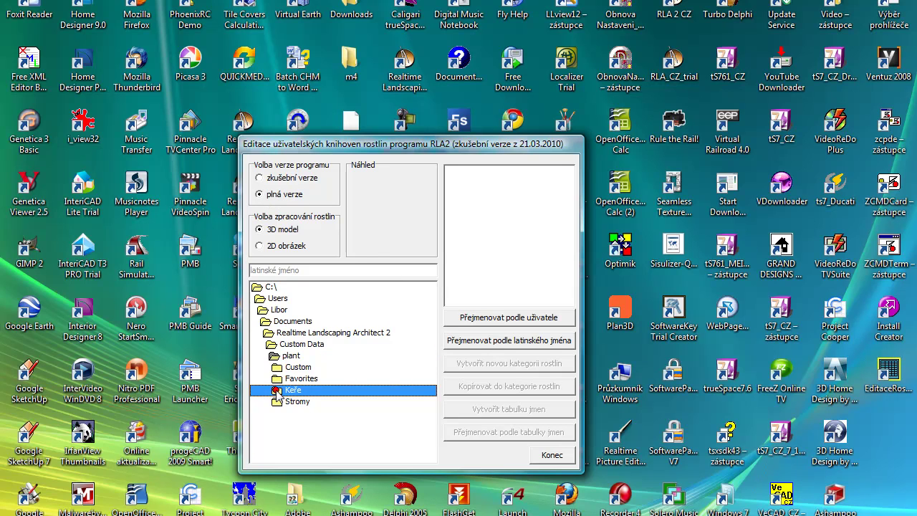
pyautogui.doubleClick(278, 392)
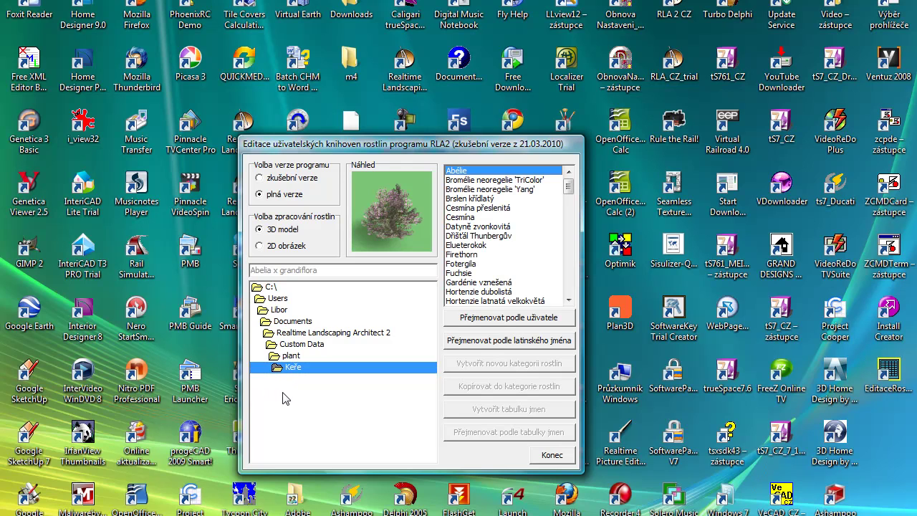
# Go through the shrubs in the Keře folder one by one, from Abélie to Kalina Carlesiova, checking each preview and Latin name.
pyautogui.press('Down')
pyautogui.press('Down')
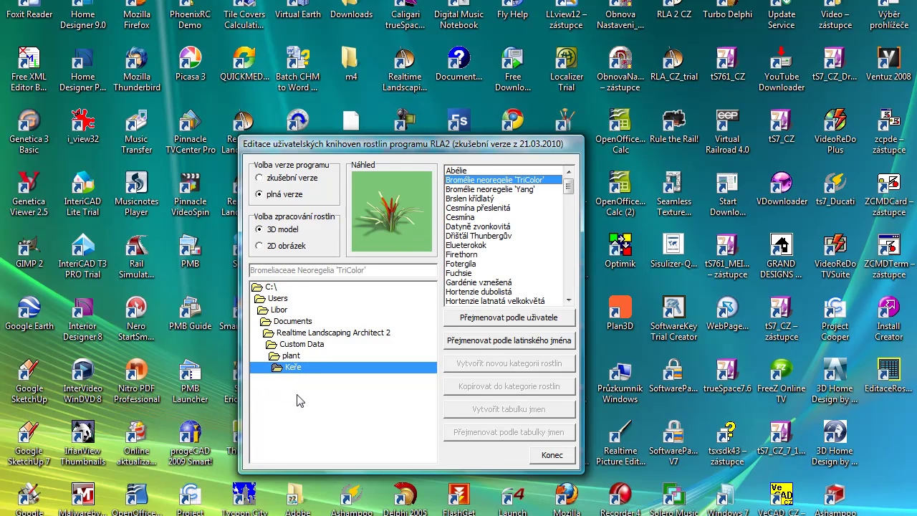
pyautogui.press('Down')
pyautogui.press('Down')
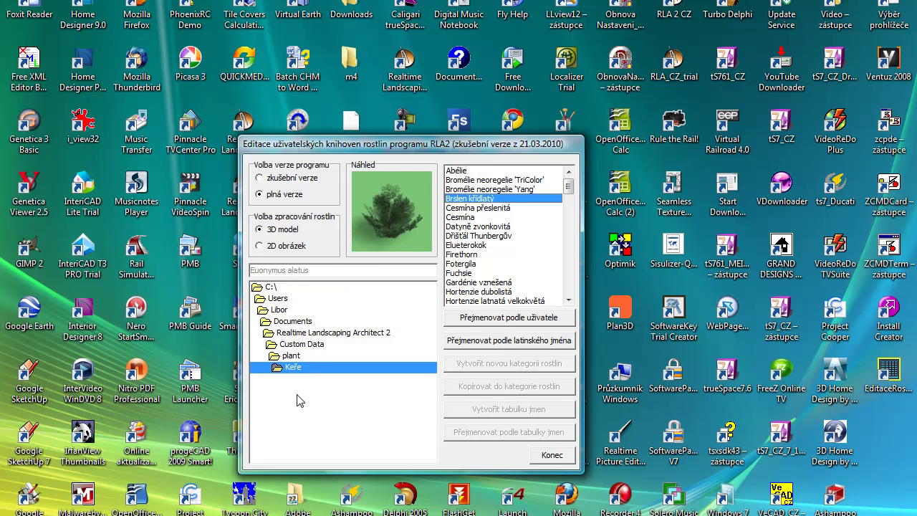
pyautogui.press('Down')
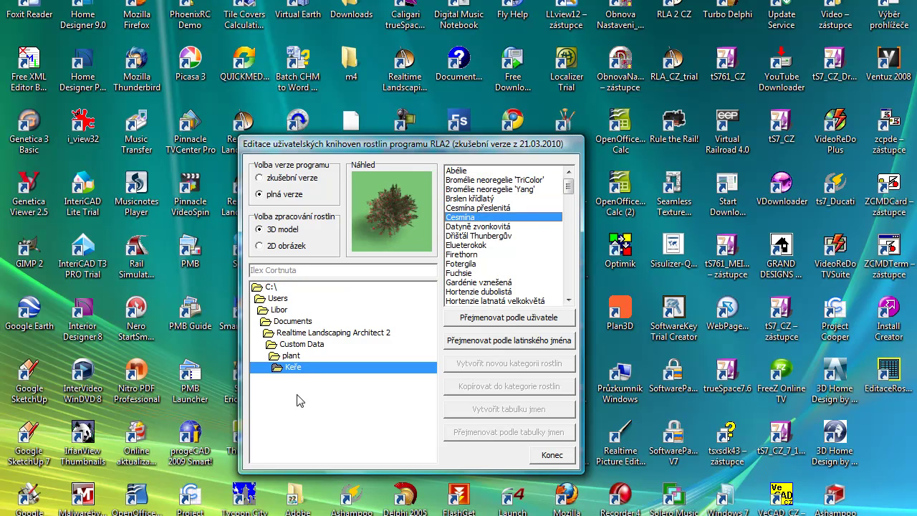
pyautogui.press('Down')
pyautogui.press('Down')
pyautogui.press('Down')
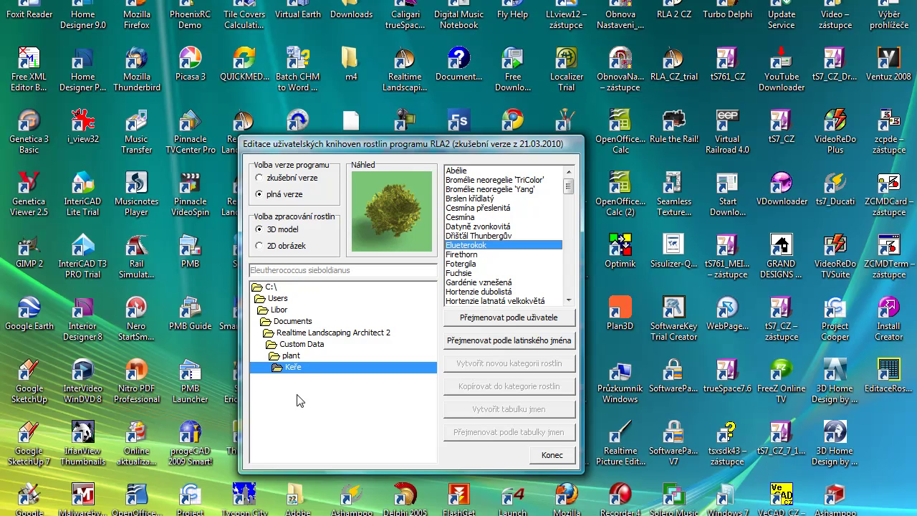
pyautogui.press('Down')
pyautogui.press('Down')
pyautogui.press('Down')
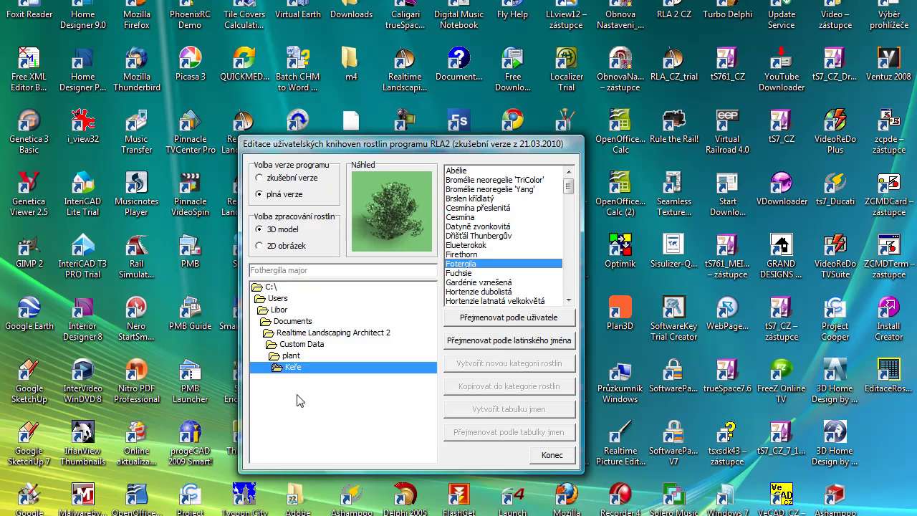
pyautogui.press('Down')
pyautogui.press('Down')
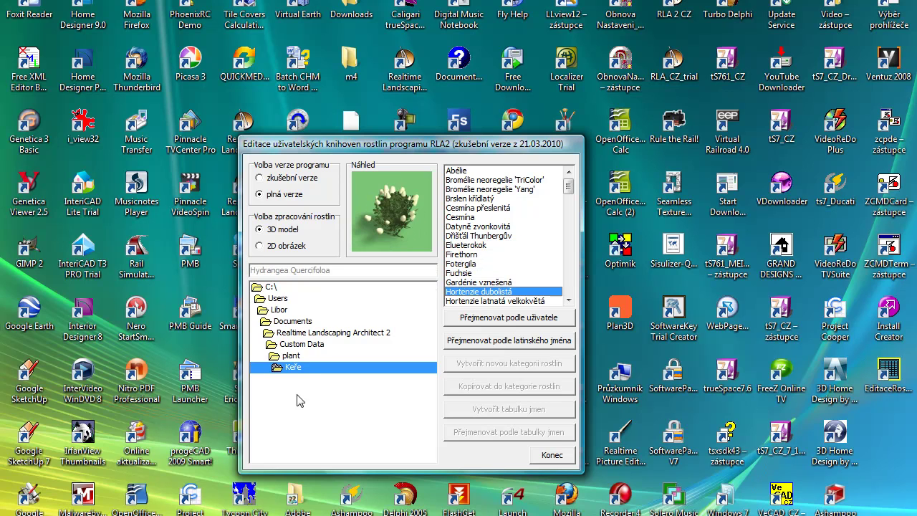
pyautogui.press('Down')
pyautogui.press('Down')
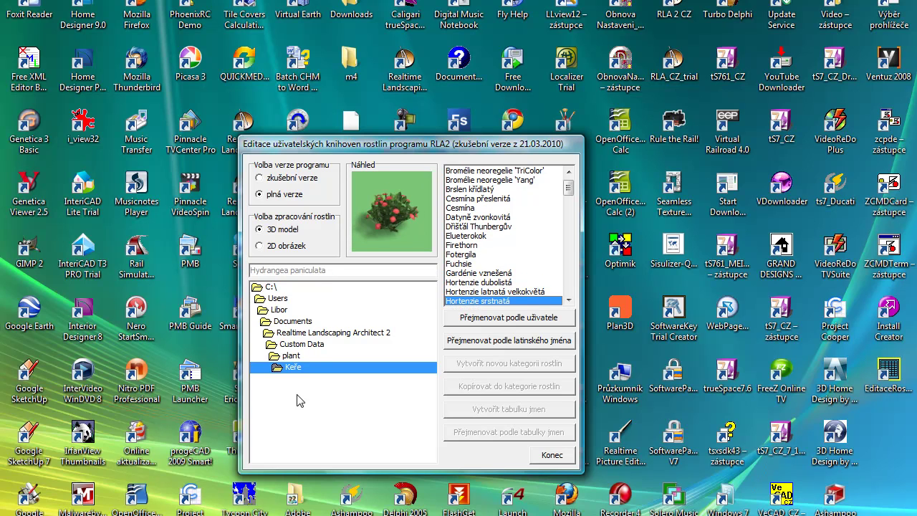
pyautogui.press('Down')
pyautogui.press('Down')
pyautogui.press('Down')
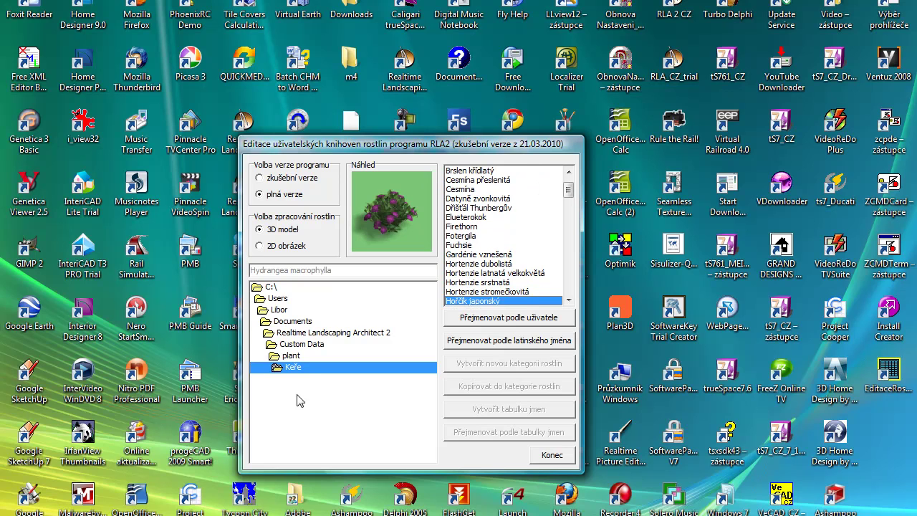
pyautogui.press('Down')
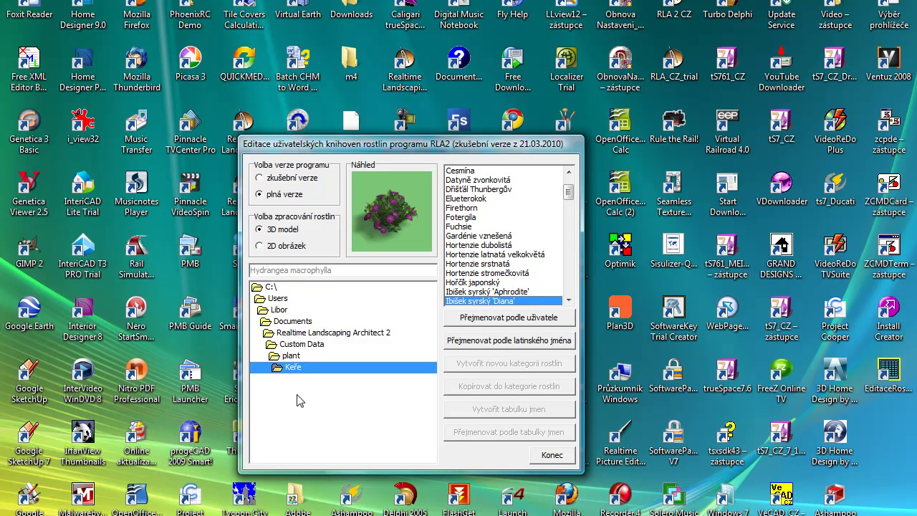
pyautogui.press('Down')
pyautogui.press('Down')
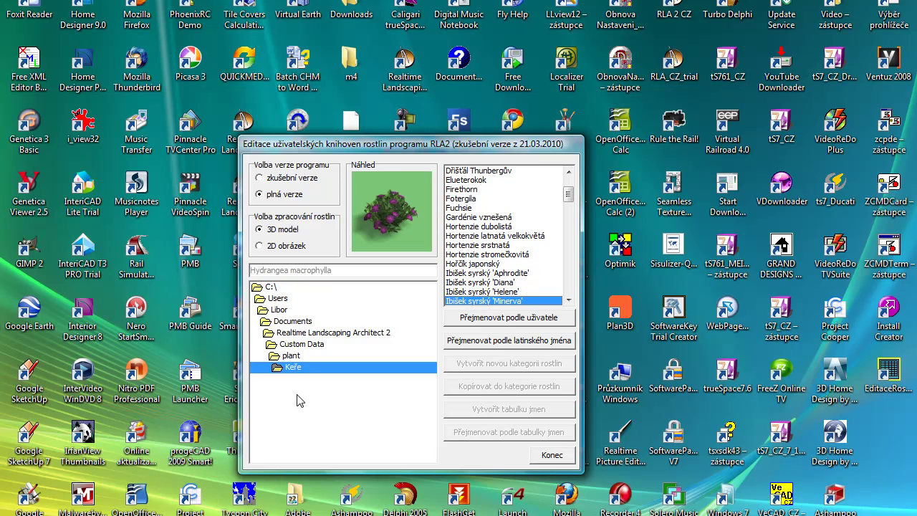
pyautogui.press('Down')
pyautogui.press('Down')
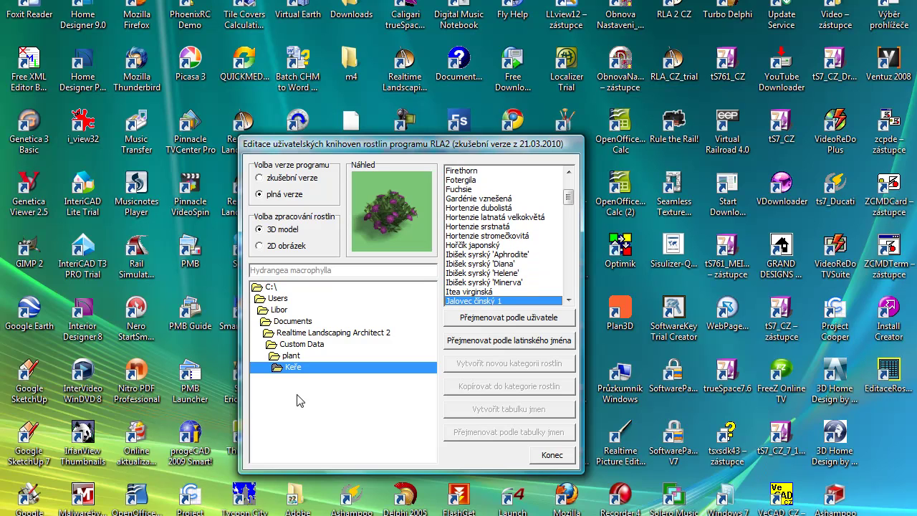
pyautogui.press('Down')
pyautogui.press('Down')
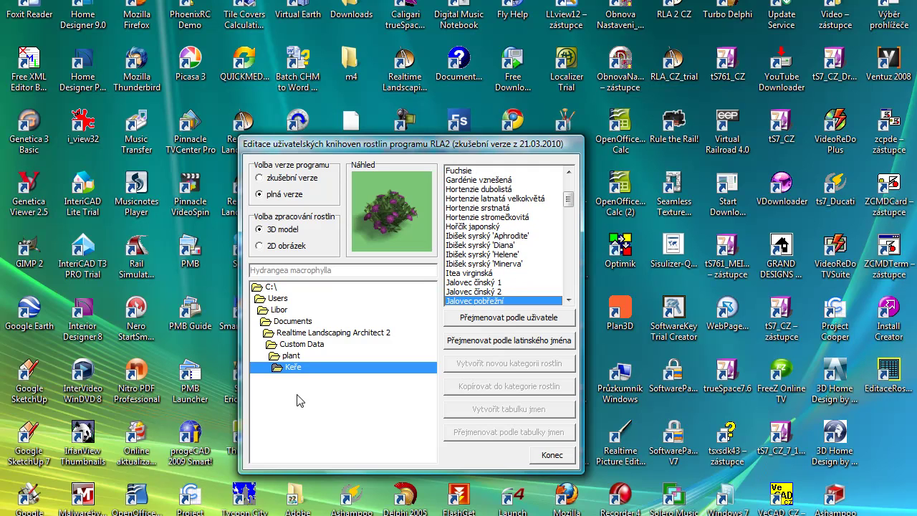
pyautogui.press('Down')
pyautogui.press('Down')
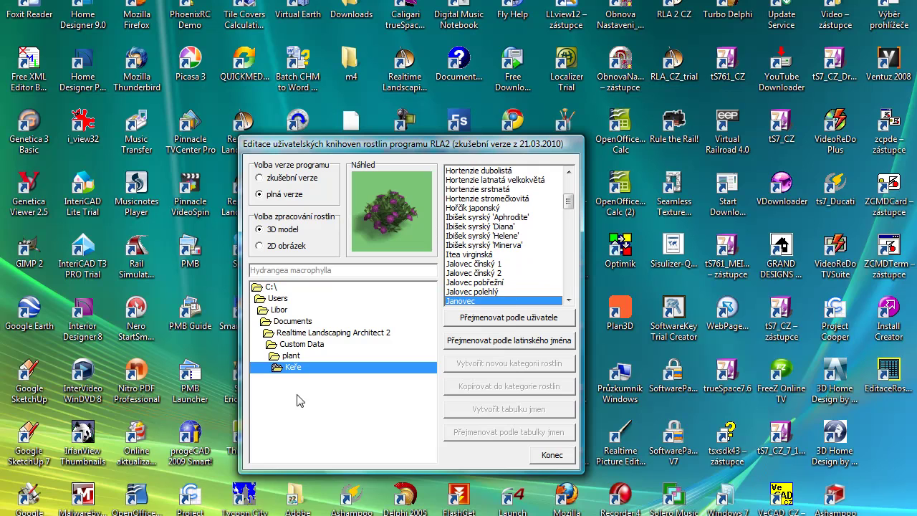
pyautogui.press('Down')
pyautogui.press('Down')
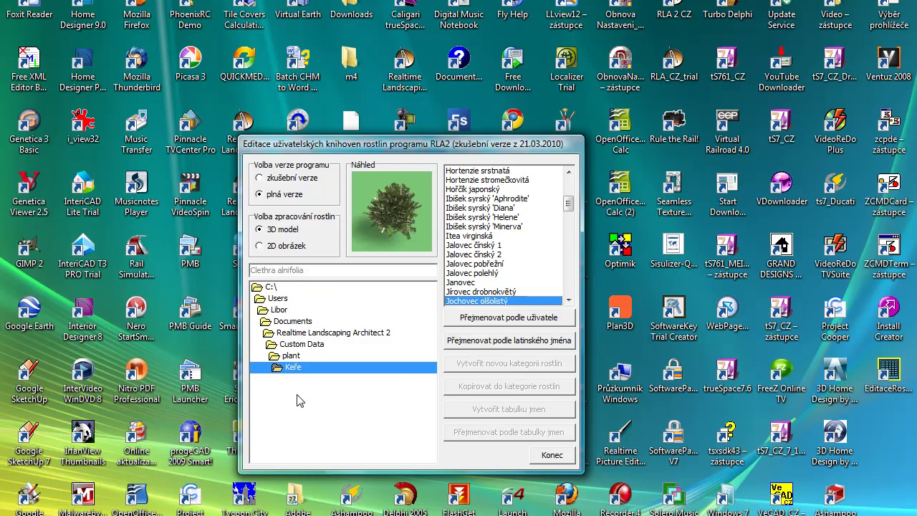
pyautogui.press('Down')
pyautogui.press('Down')
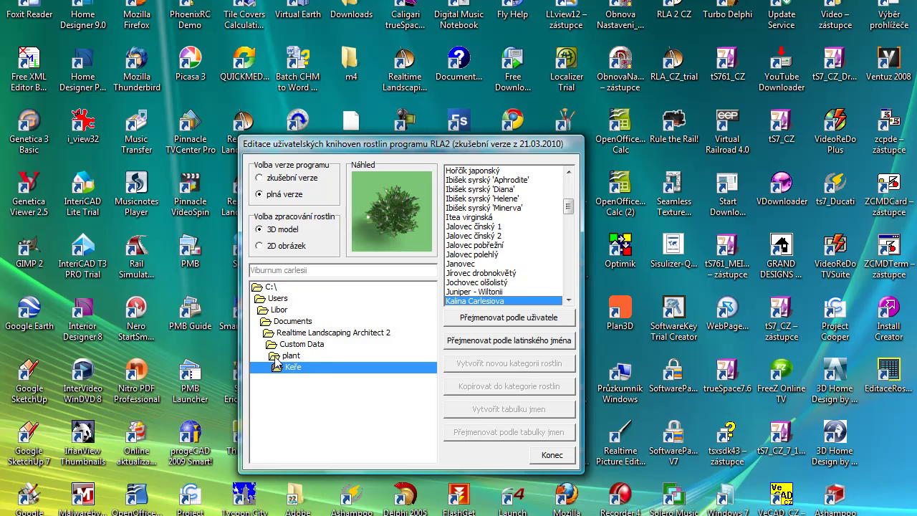
# Open the Stromy folder and preview Ambroň západní, Apple Serviceberry and Borovice pinie with their Latin names.
pyautogui.doubleClick(278, 356)
pyautogui.doubleClick(300, 402)
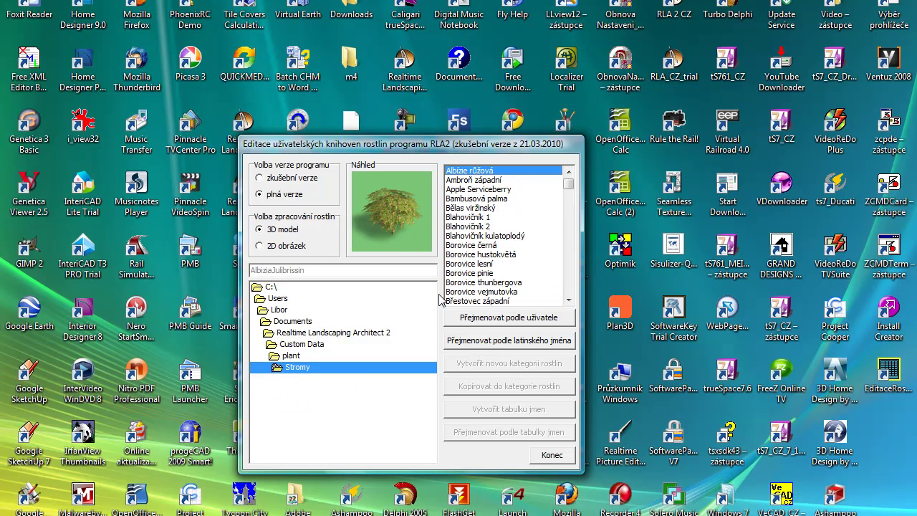
pyautogui.press('Down')
pyautogui.press('Down')
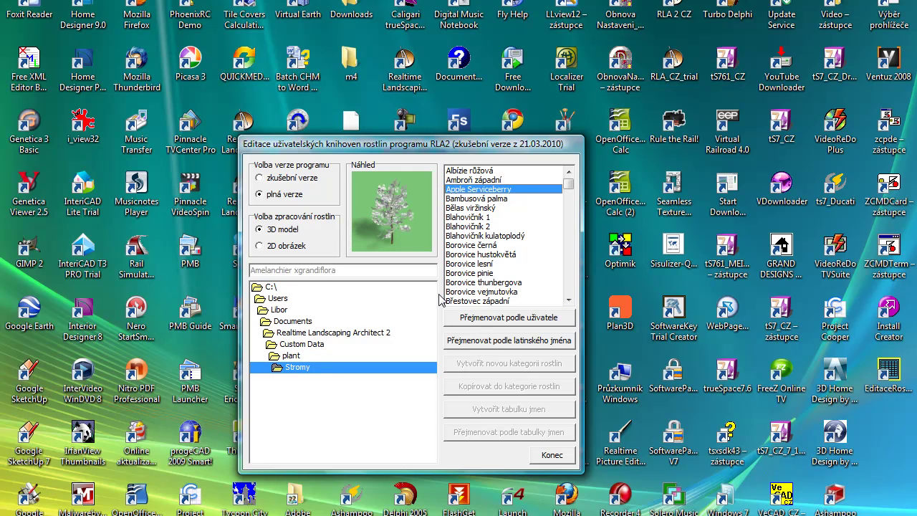
pyautogui.click(458, 277)
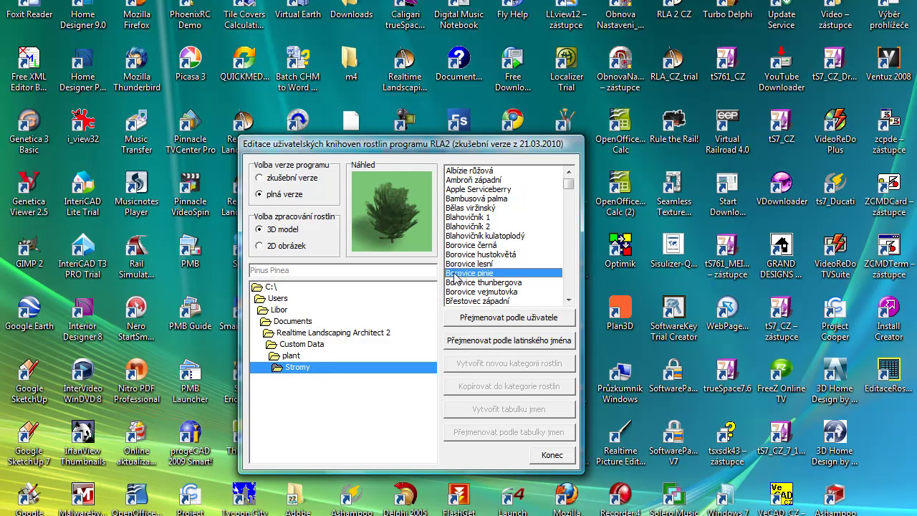
# Find Dřín japonský further down the Stromy plant list and view its preview and Latin name.
pyautogui.click(568, 299)
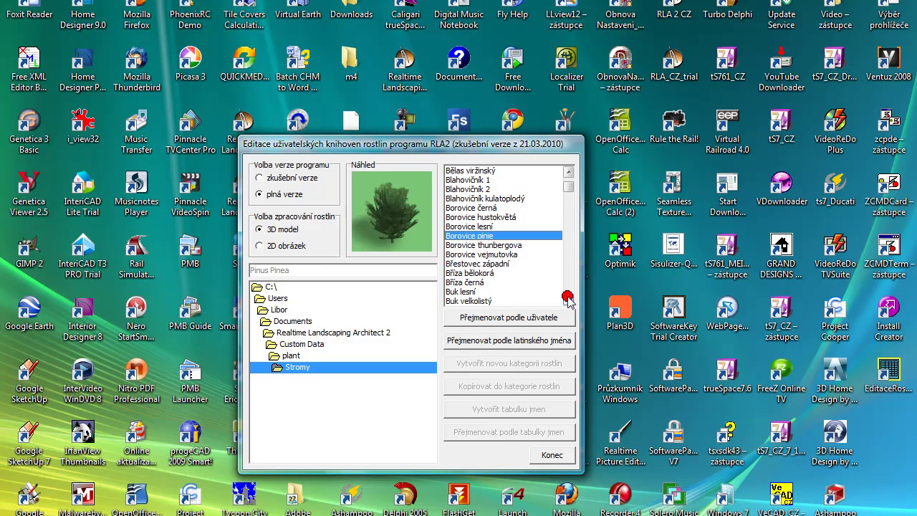
pyautogui.click(568, 300)
pyautogui.click(568, 300)
pyautogui.click(568, 299)
pyautogui.click(568, 299)
pyautogui.click(568, 300)
pyautogui.click(568, 300)
pyautogui.click(480, 292)
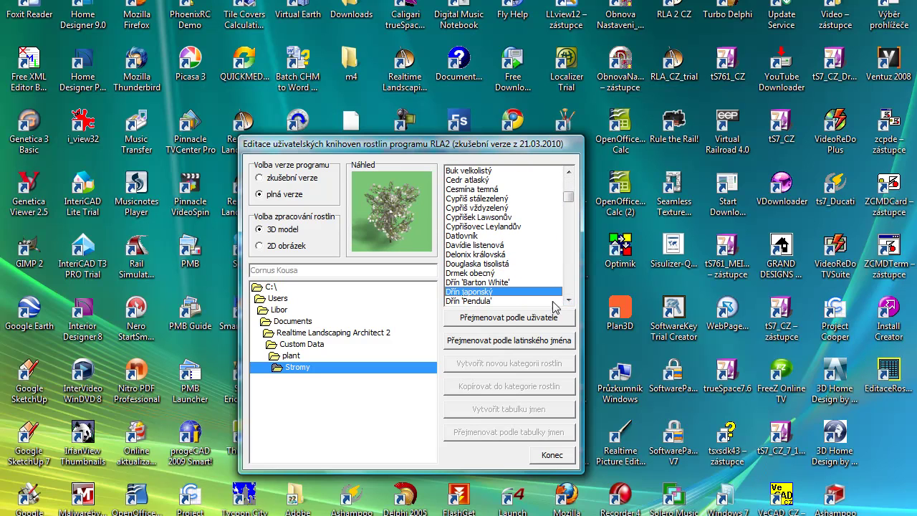
# View the preview and Latin name of Jabloň 'Donald Wyman' in the Stromy list, and exit the plant library editor.
pyautogui.click(568, 299)
pyautogui.click(569, 299)
pyautogui.click(568, 300)
pyautogui.click(568, 299)
pyautogui.click(569, 300)
pyautogui.click(568, 299)
pyautogui.click(568, 299)
pyautogui.click(568, 300)
pyautogui.click(568, 300)
pyautogui.click(568, 299)
pyautogui.click(568, 300)
pyautogui.click(568, 300)
pyautogui.click(568, 299)
pyautogui.click(568, 299)
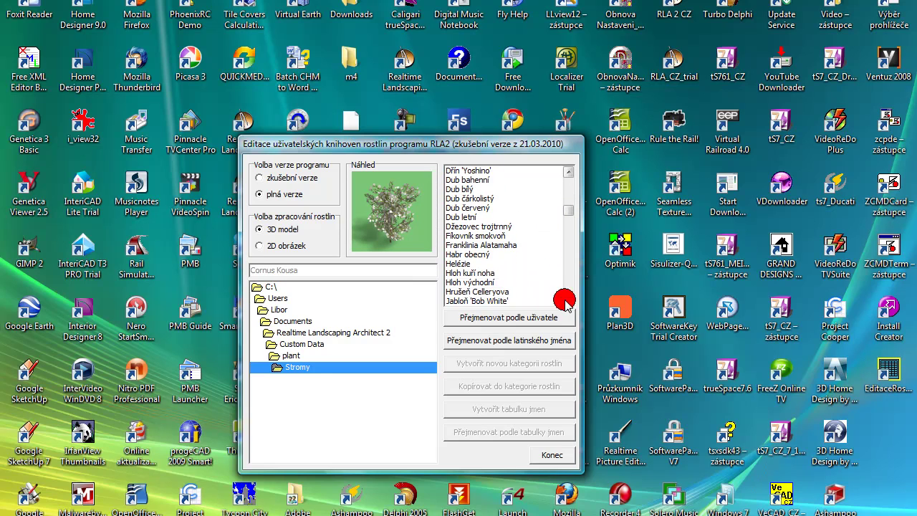
pyautogui.click(568, 300)
pyautogui.click(568, 299)
pyautogui.click(514, 292)
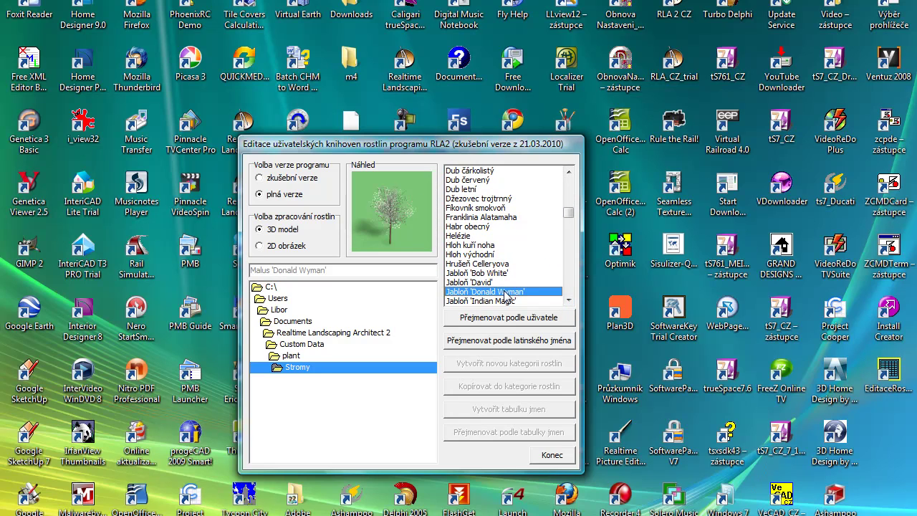
pyautogui.click(549, 457)
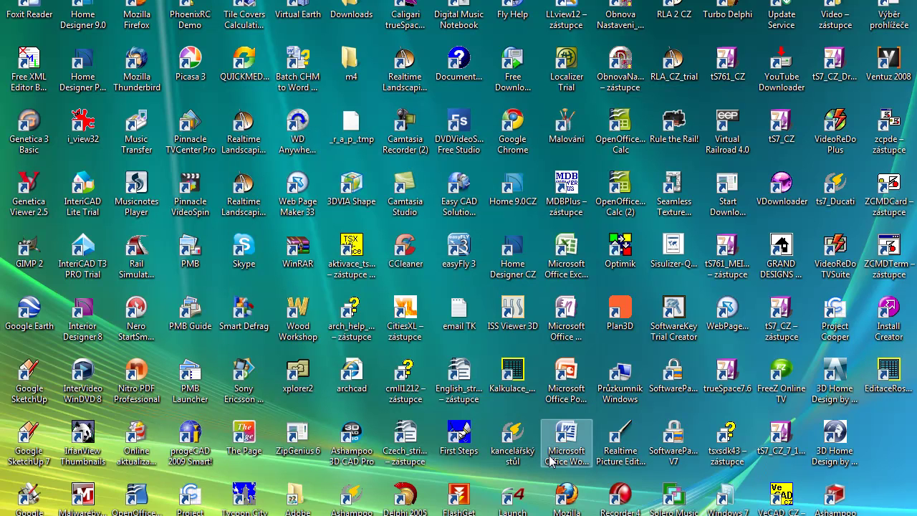